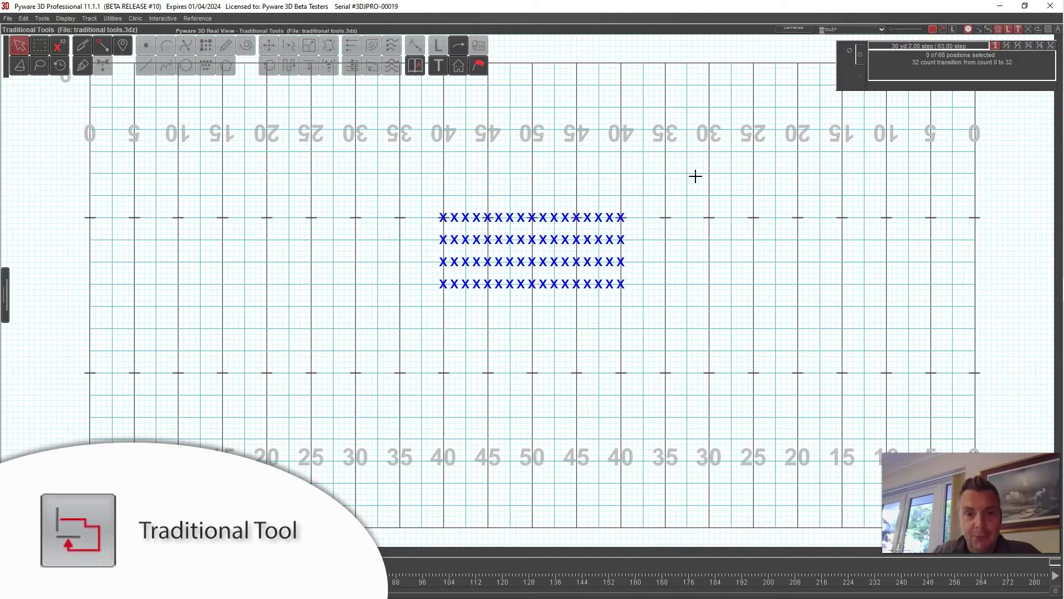
Select the whole block of performers and open it in the Traditional tool, with its control panel beside the block.
{"action": "left_click_drag", "start_coordinate": [635, 158], "coordinate": [429, 304]}
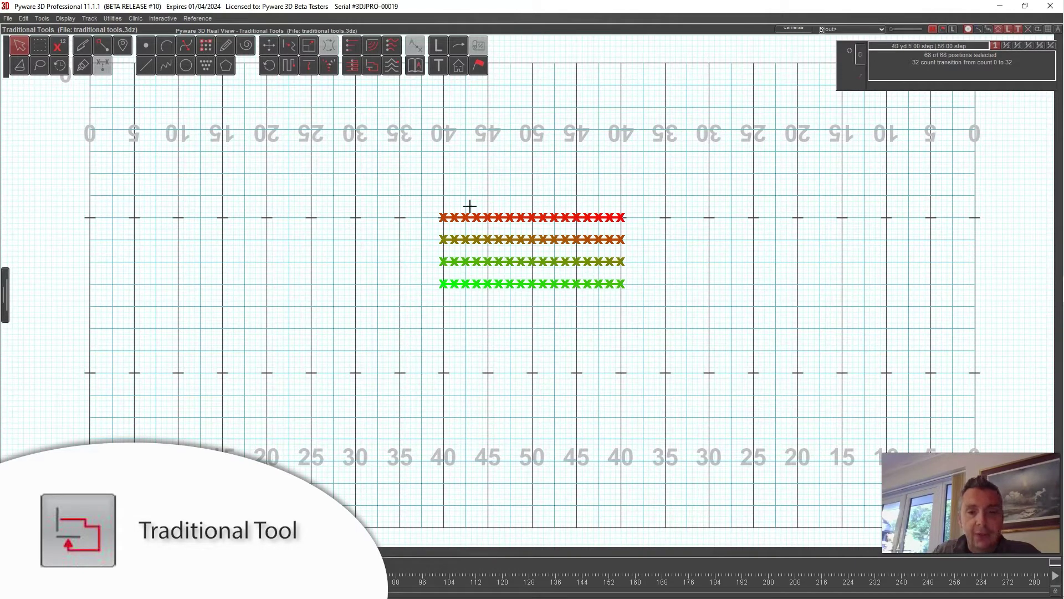
{"action": "left_click", "coordinate": [371, 67]}
{"action": "left_click_drag", "start_coordinate": [720, 195], "coordinate": [661, 191]}
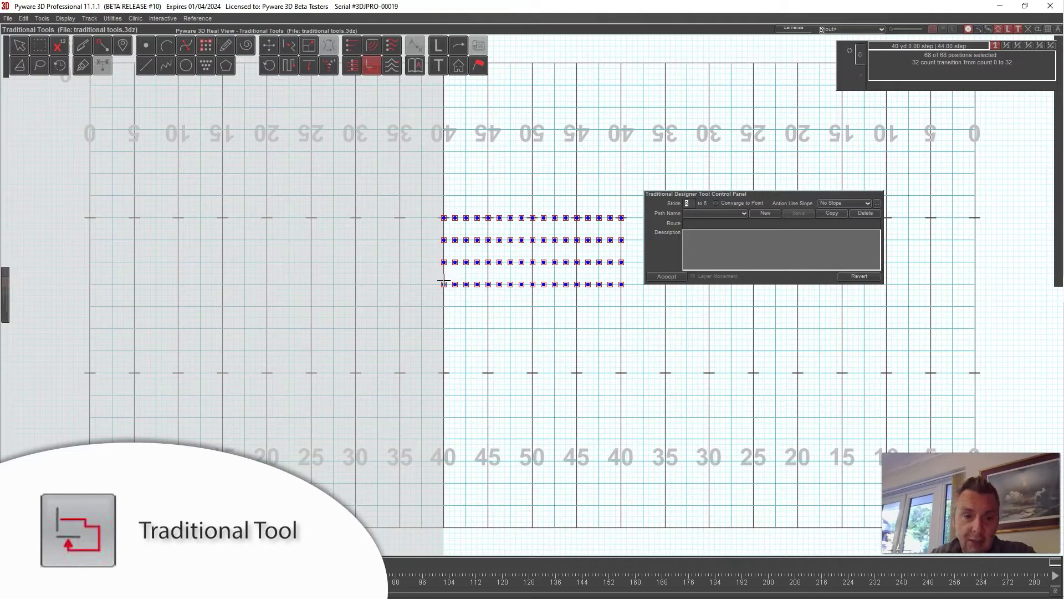
Try horizontal and vertical action lines through the block's front-left corner performer, reverting each attempt.
{"action": "mouse_move", "coordinate": [453, 286]}
{"action": "left_mouse_down"}
{"action": "mouse_move", "coordinate": [363, 278]}
{"action": "mouse_move", "coordinate": [444, 284]}
{"action": "left_mouse_up"}
{"action": "mouse_move", "coordinate": [622, 283]}
{"action": "left_mouse_down"}
{"action": "mouse_move", "coordinate": [728, 288]}
{"action": "mouse_move", "coordinate": [621, 284]}
{"action": "left_mouse_up"}
{"action": "mouse_move", "coordinate": [444, 283]}
{"action": "left_mouse_down"}
{"action": "mouse_move", "coordinate": [442, 306]}
{"action": "mouse_move", "coordinate": [443, 284]}
{"action": "left_mouse_up"}
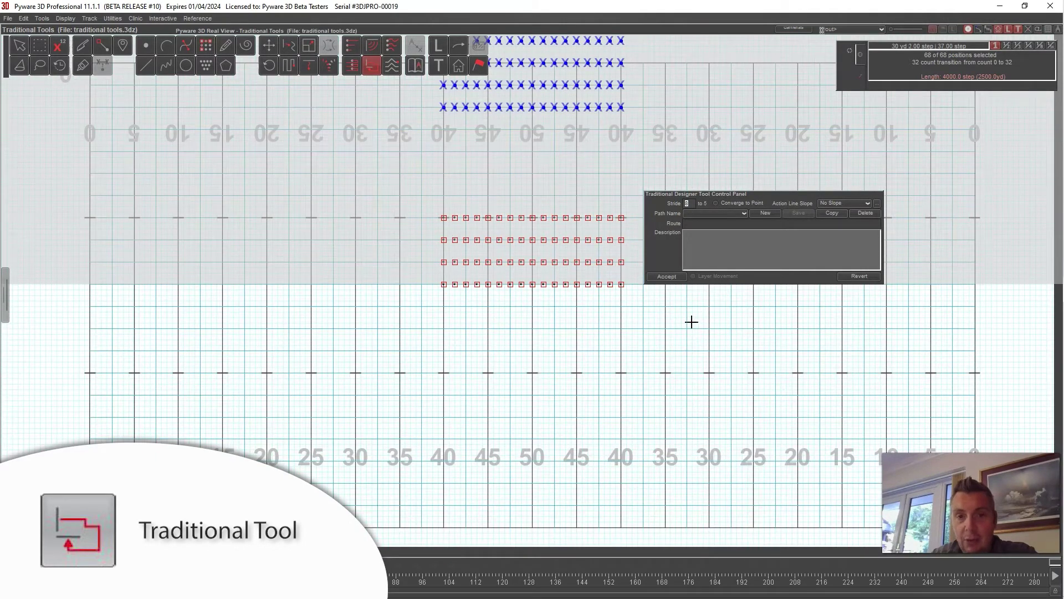
{"action": "left_click", "coordinate": [841, 279]}
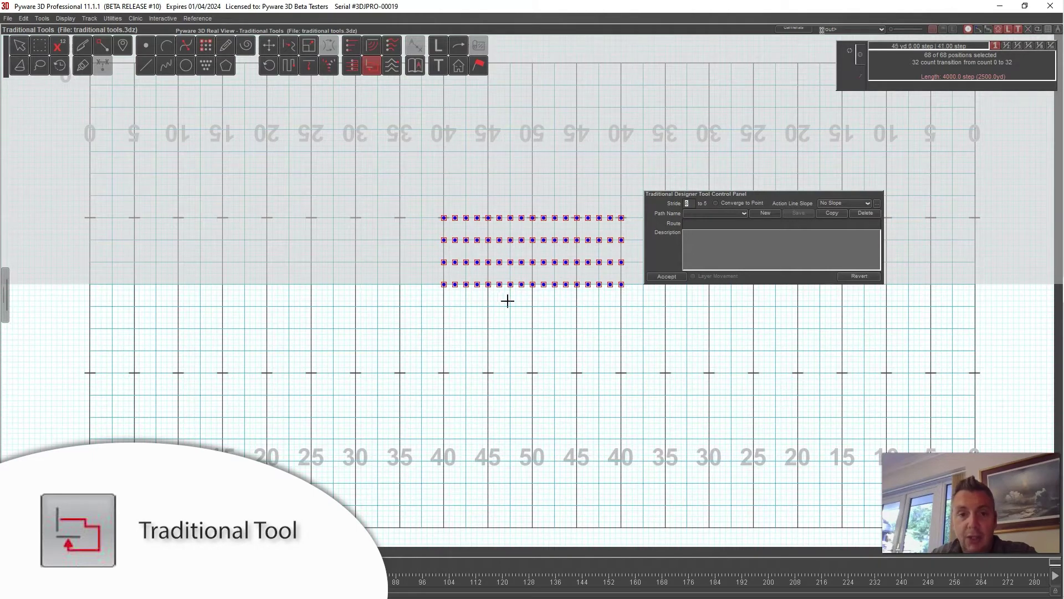
{"action": "left_click_drag", "start_coordinate": [444, 284], "coordinate": [444, 285]}
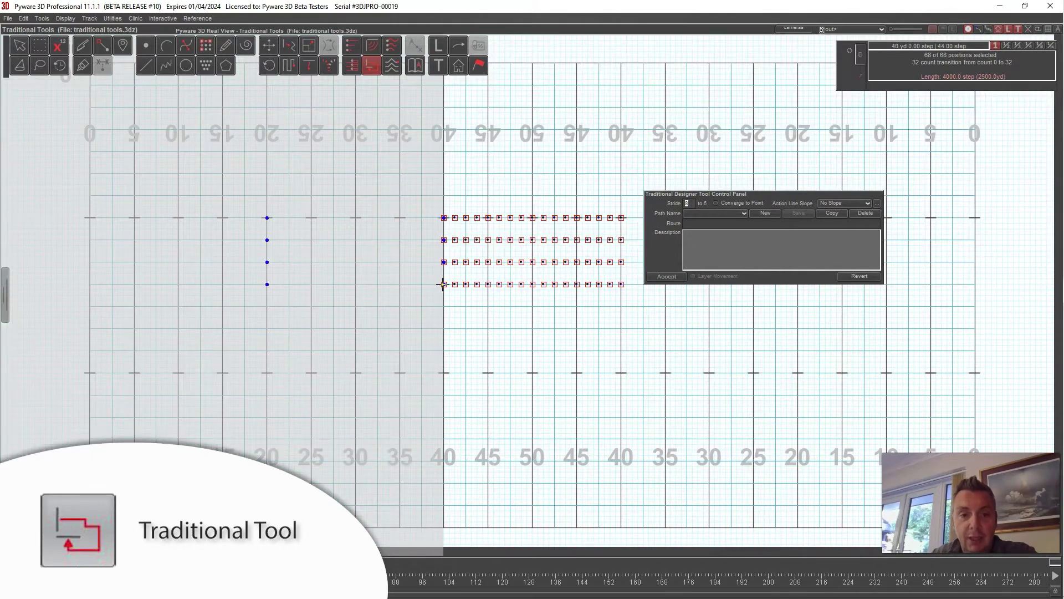
{"action": "left_click", "coordinate": [858, 276]}
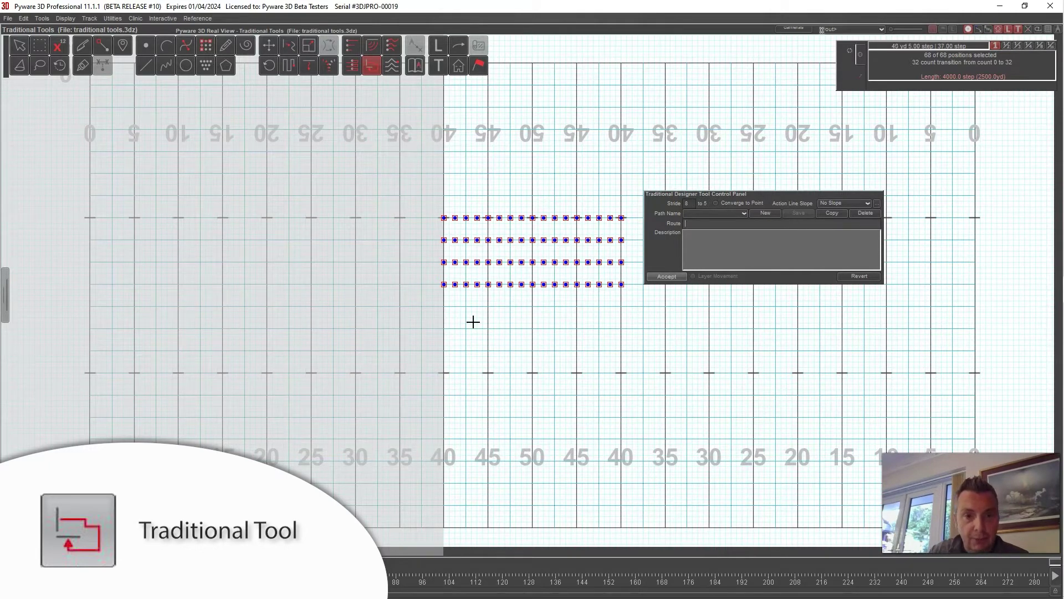
Place the vertical action line on the left-hand 35-yard line and enter the route lf1,lf.
{"action": "left_click_drag", "start_coordinate": [444, 284], "coordinate": [399, 284]}
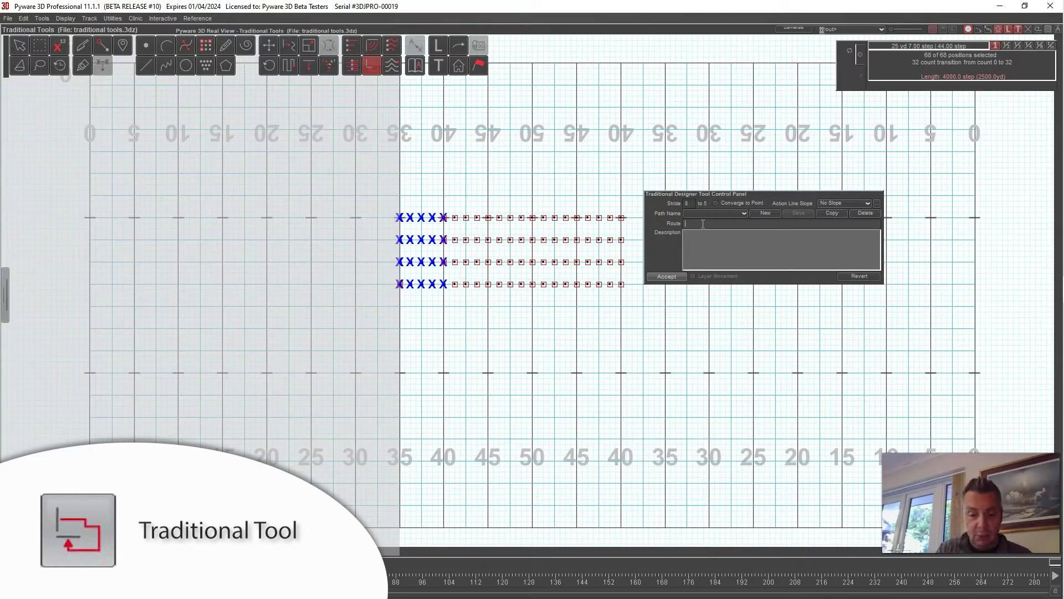
{"action": "type", "text": "lf2"}
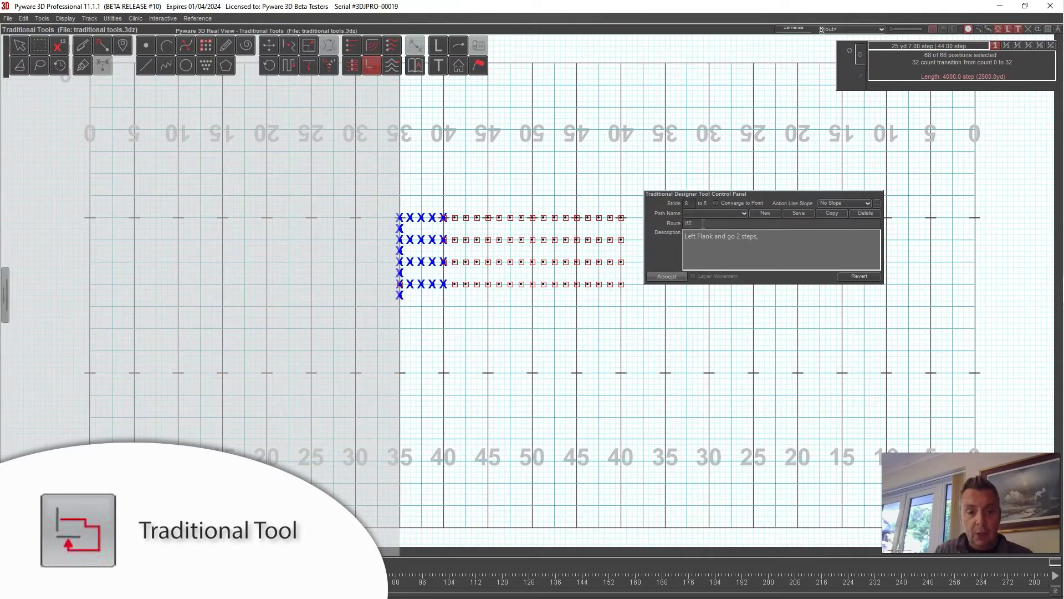
{"action": "key", "text": "BackSpace"}
{"action": "type", "text": "1"}
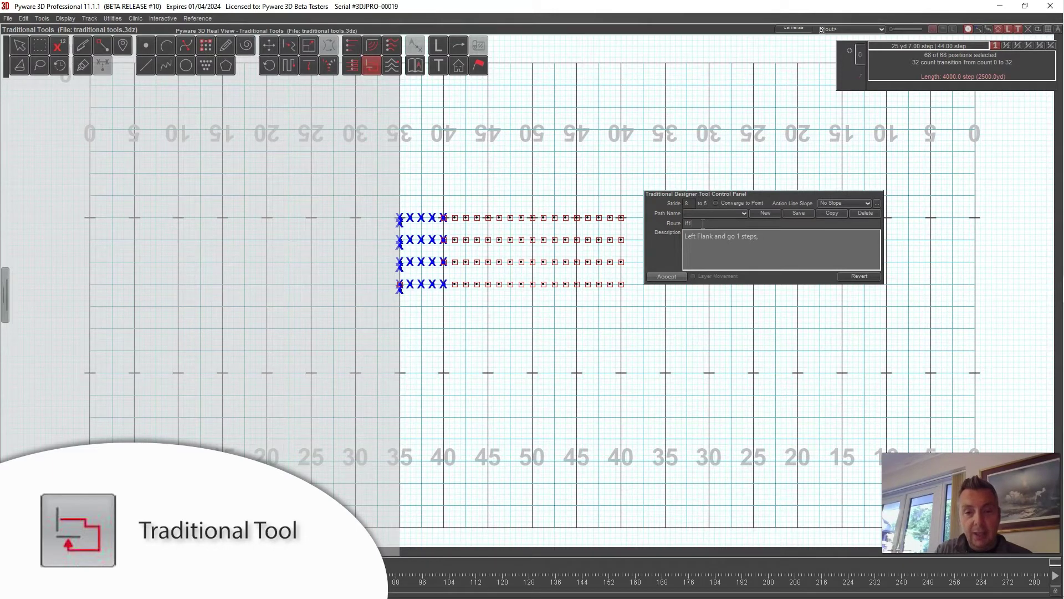
{"action": "type", "text": ", lf"}
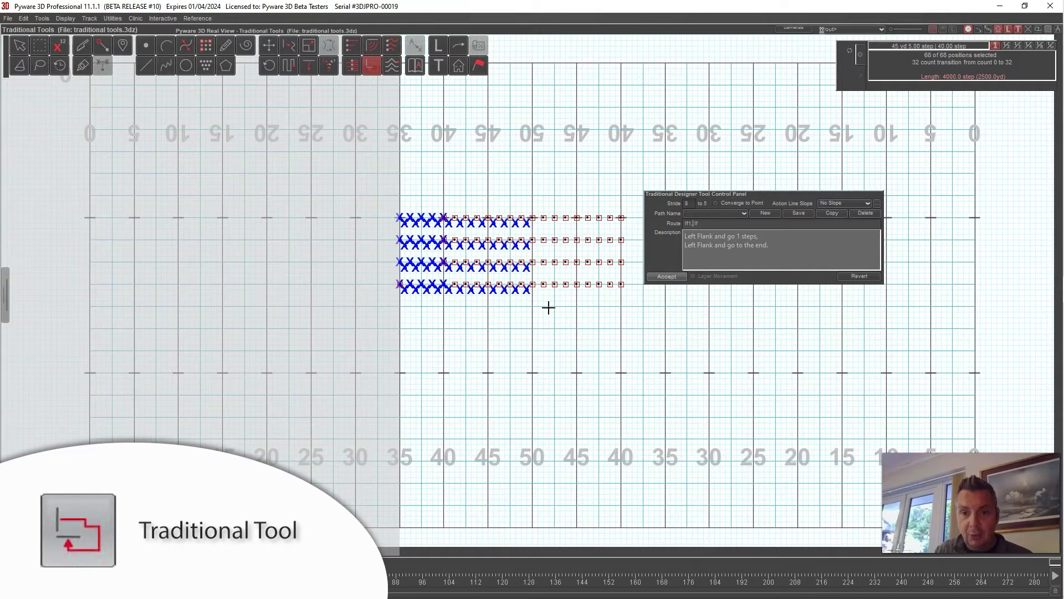
Change the route's first left flank to 2 steps and preview the resulting movement in the 3D view.
{"action": "key", "text": "BackSpace"}
{"action": "type", "text": "2"}
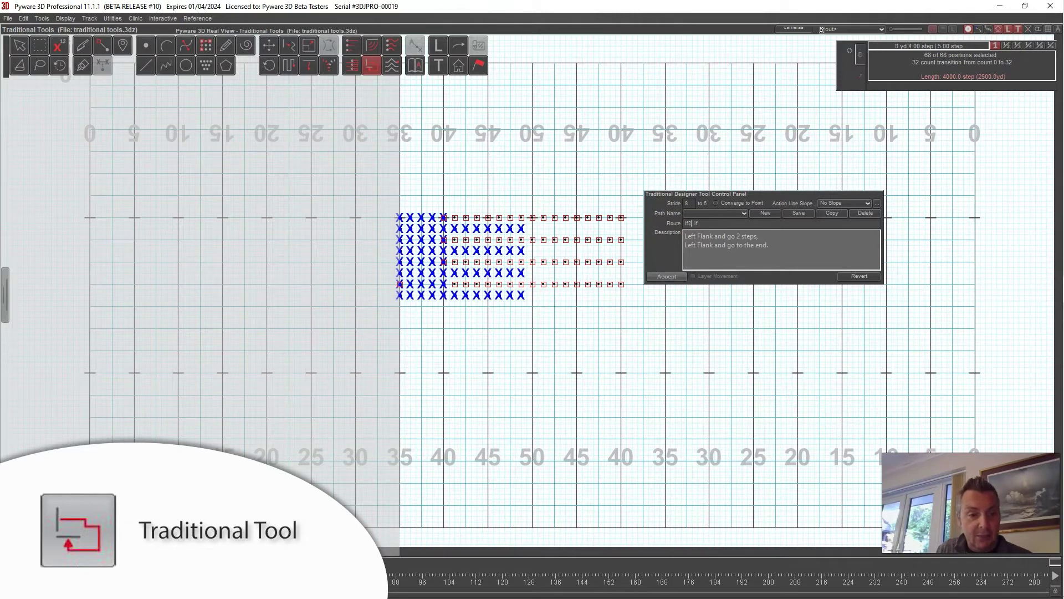
{"action": "key", "text": "ctrl+r"}
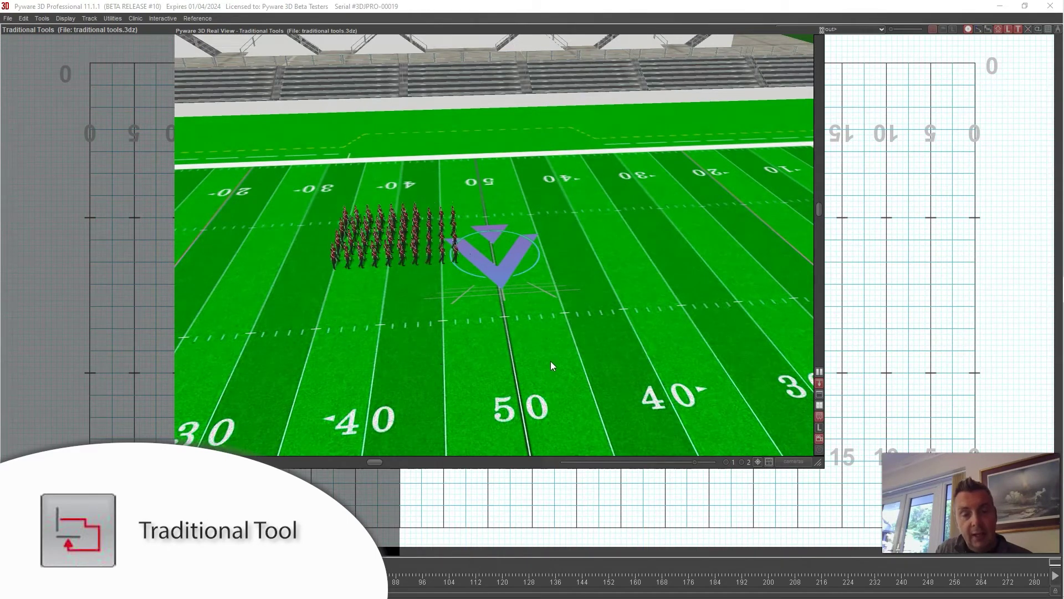
{"action": "key", "text": "Escape"}
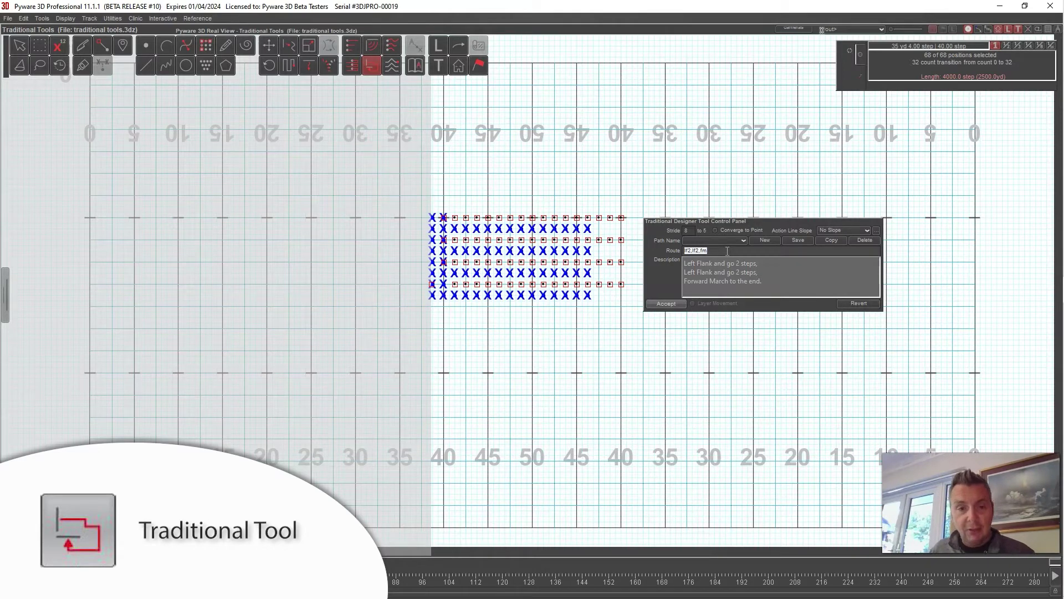
Clear the existing left-flank route and set the action line on the left-hand 35-yard line.
{"action": "key", "text": "Return"}
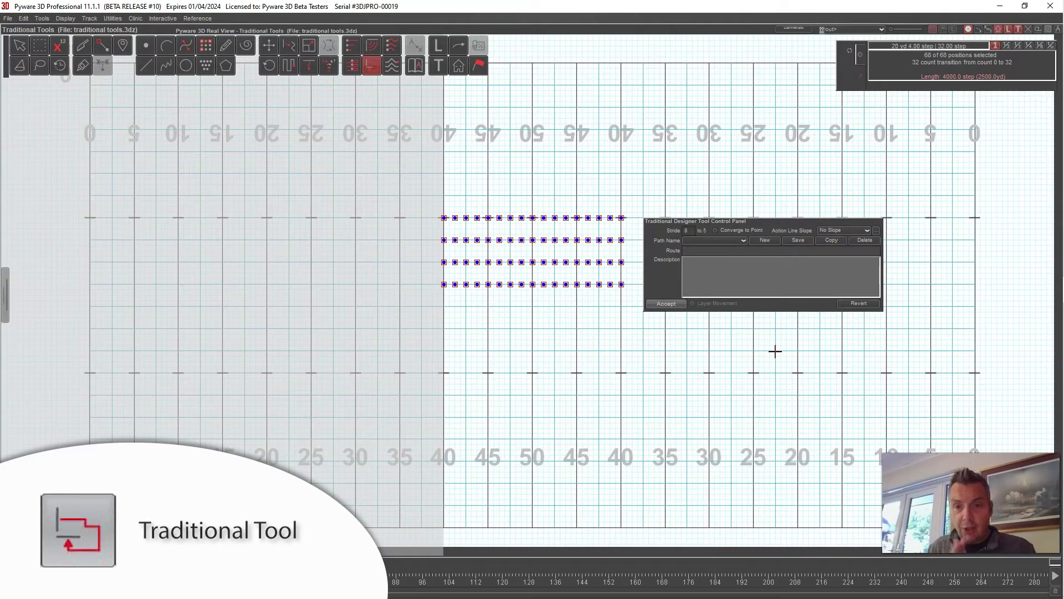
{"action": "left_click", "coordinate": [437, 284]}
{"action": "mouse_move", "coordinate": [437, 284]}
{"action": "left_mouse_down"}
{"action": "mouse_move", "coordinate": [402, 286]}
{"action": "mouse_move", "coordinate": [484, 297]}
{"action": "left_mouse_up"}
Enter the route st2,mt2,fm for a two-step step-off, a two-step mark time and a forward march.
{"action": "left_click", "coordinate": [702, 249]}
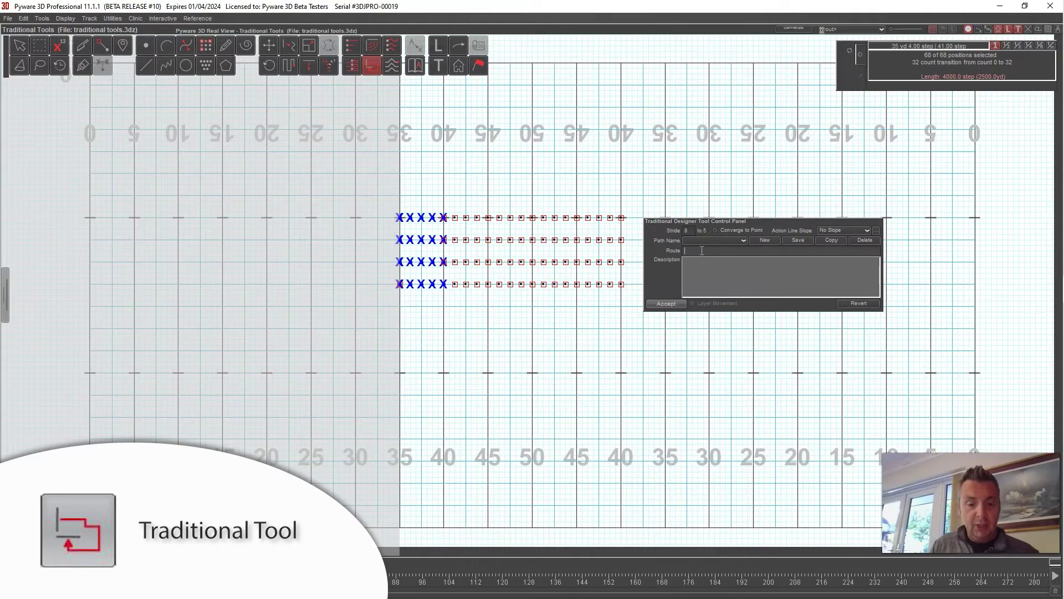
{"action": "type", "text": "st2"}
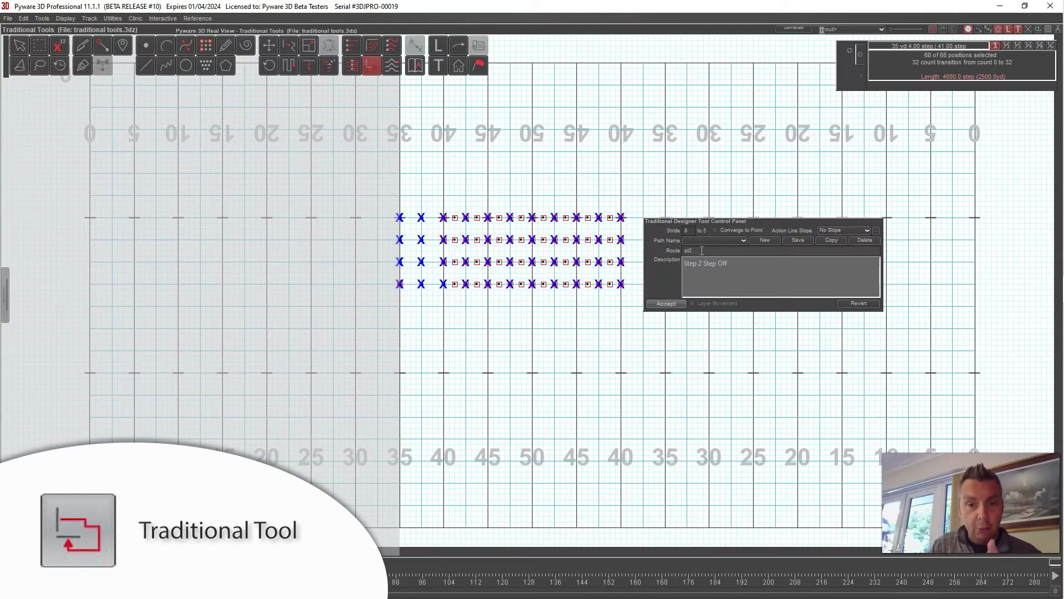
{"action": "type", "text": ",mt2"}
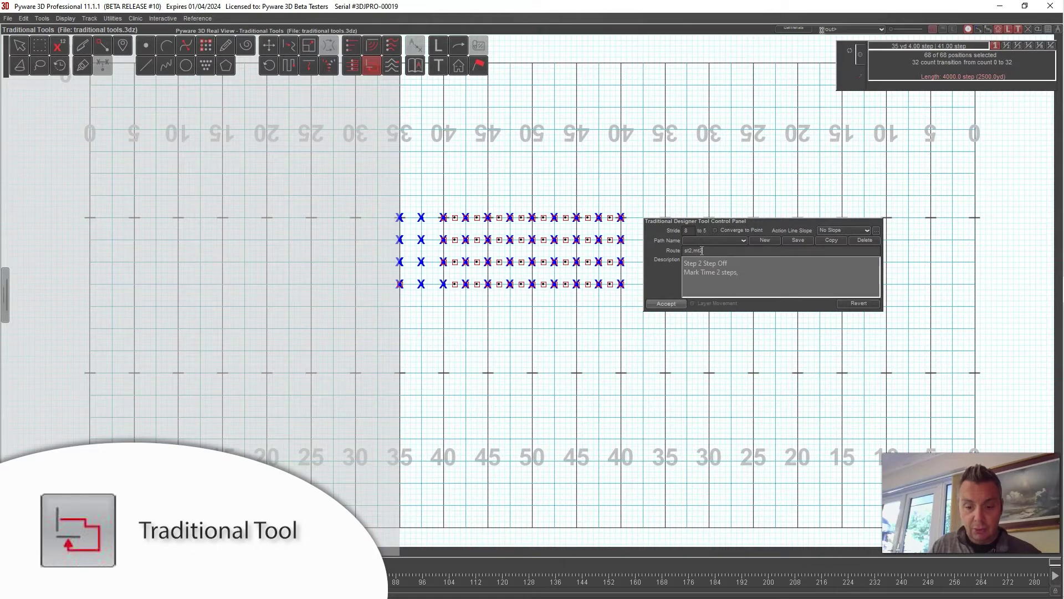
{"action": "type", "text": ",fm"}
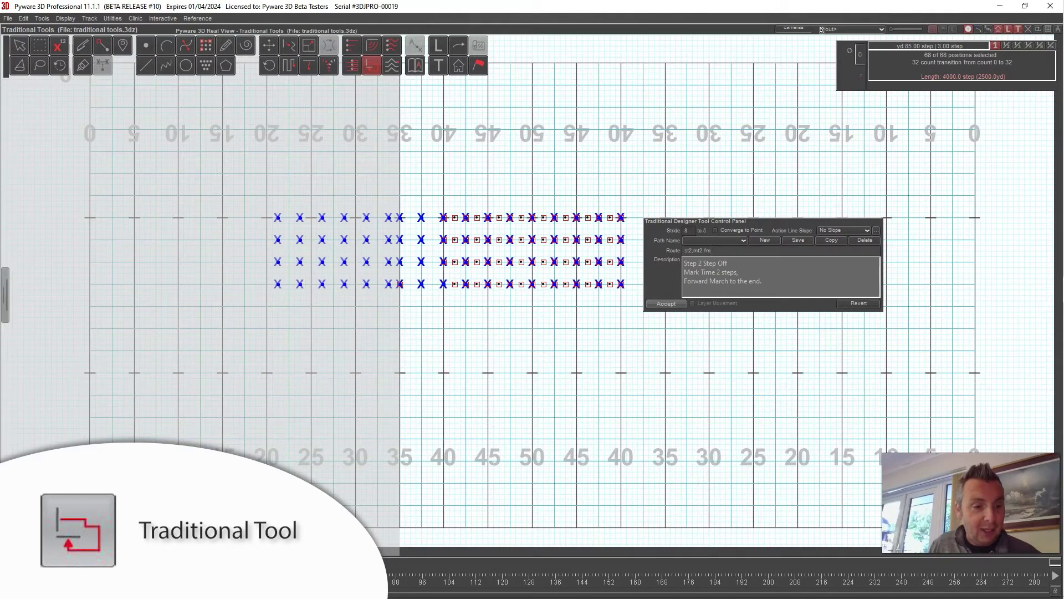
Examine the step-off movement in the 3D view from several camera angles.
{"action": "left_click", "coordinate": [821, 30]}
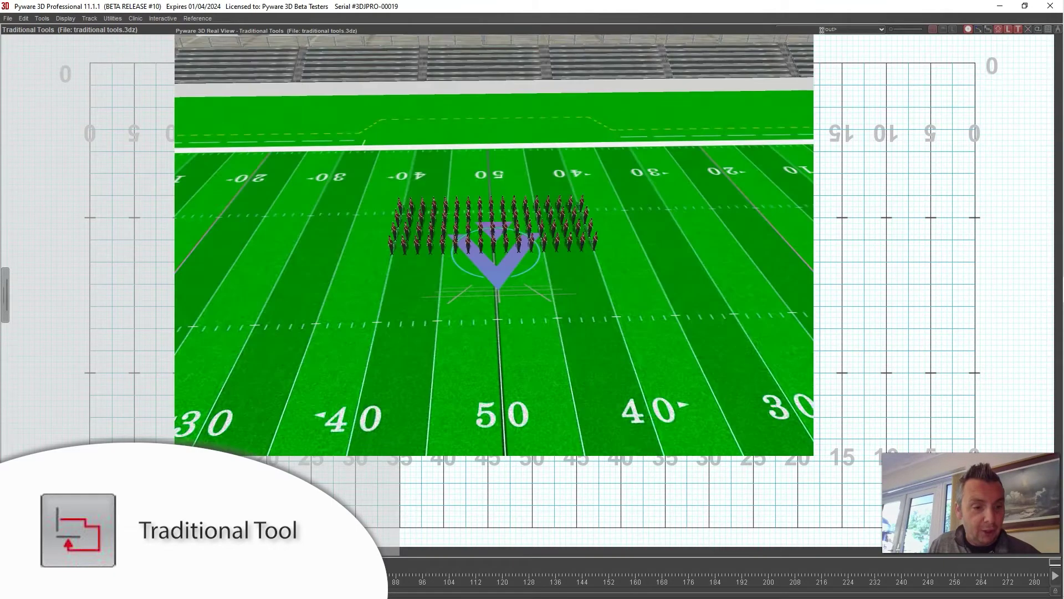
{"action": "left_click_drag", "start_coordinate": [441, 264], "coordinate": [339, 361]}
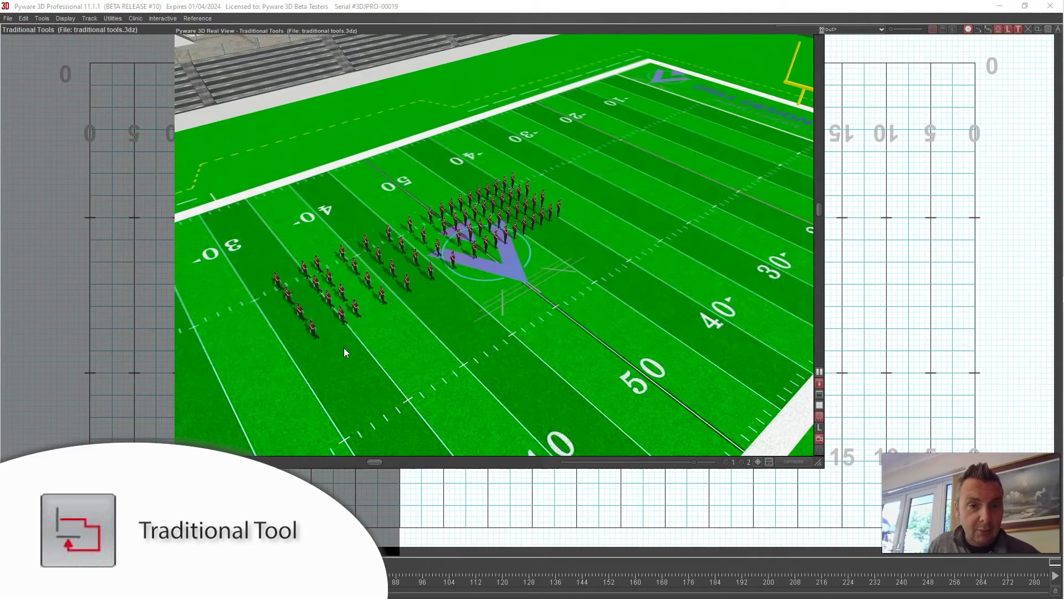
{"action": "left_click_drag", "start_coordinate": [344, 348], "coordinate": [411, 338]}
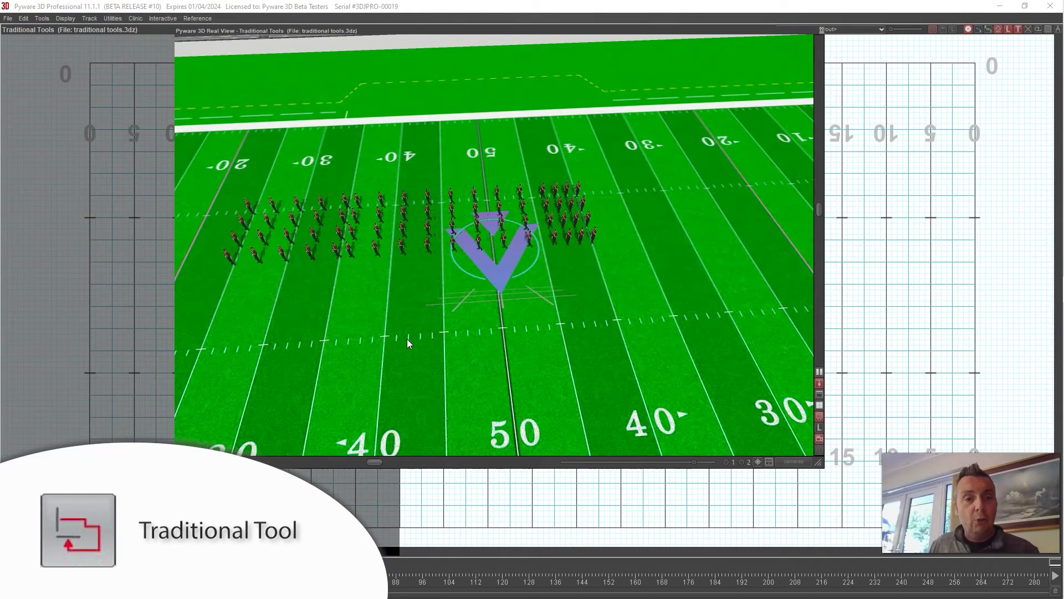
{"action": "key", "text": "Escape"}
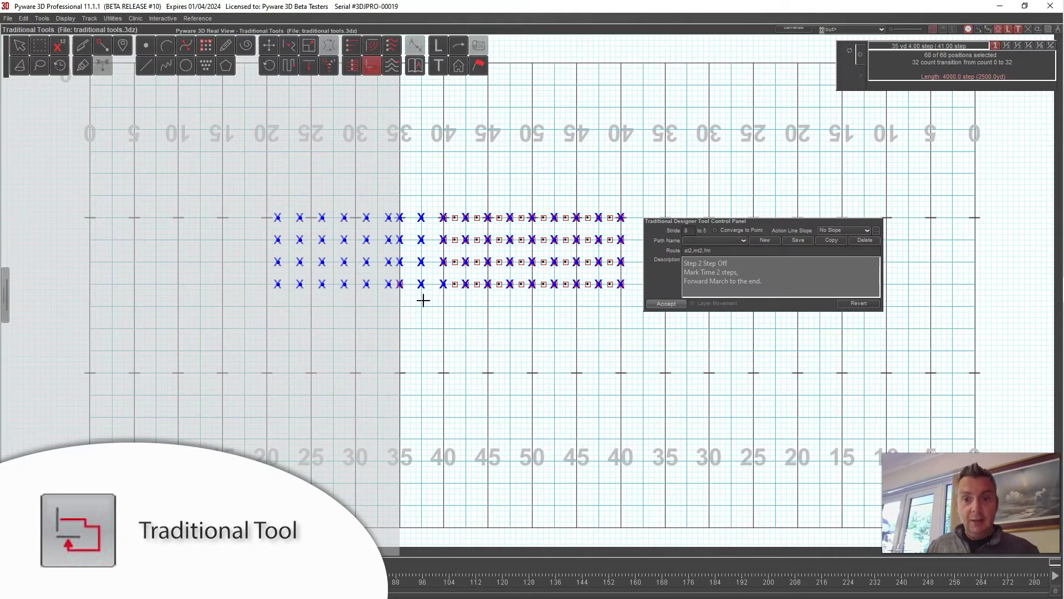
Clear the step-off route and move the action line to the left-hand 30-yard line.
{"action": "double_click", "coordinate": [729, 251]}
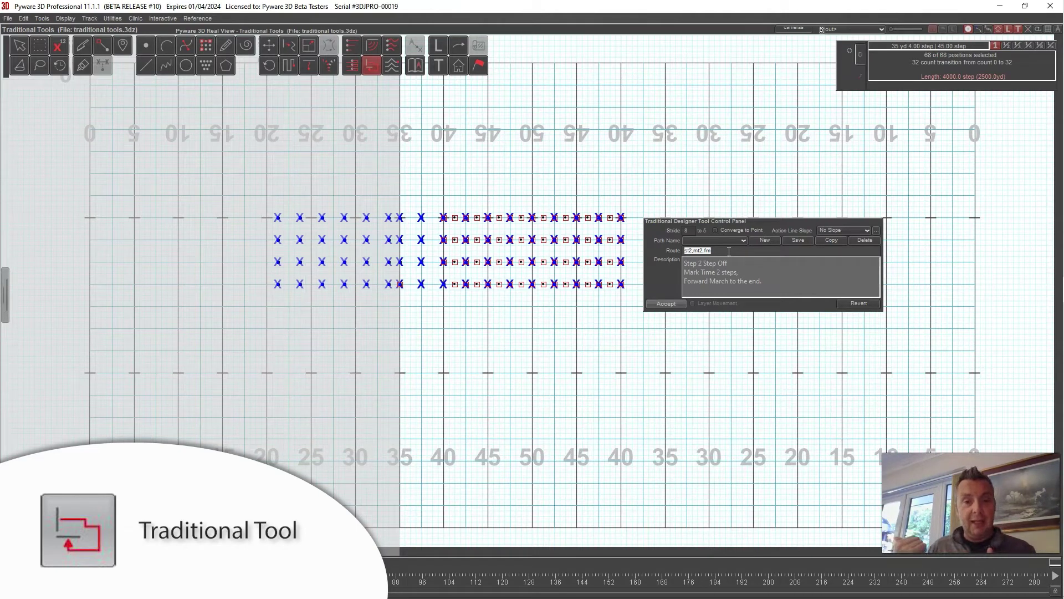
{"action": "key", "text": "ctrl+z"}
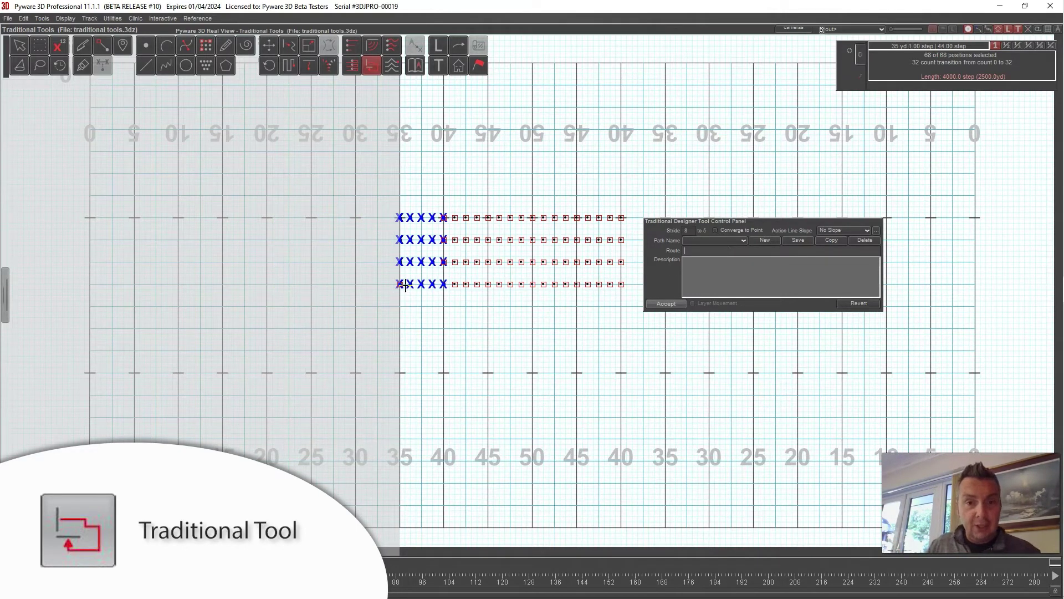
{"action": "left_click_drag", "start_coordinate": [400, 284], "coordinate": [356, 284]}
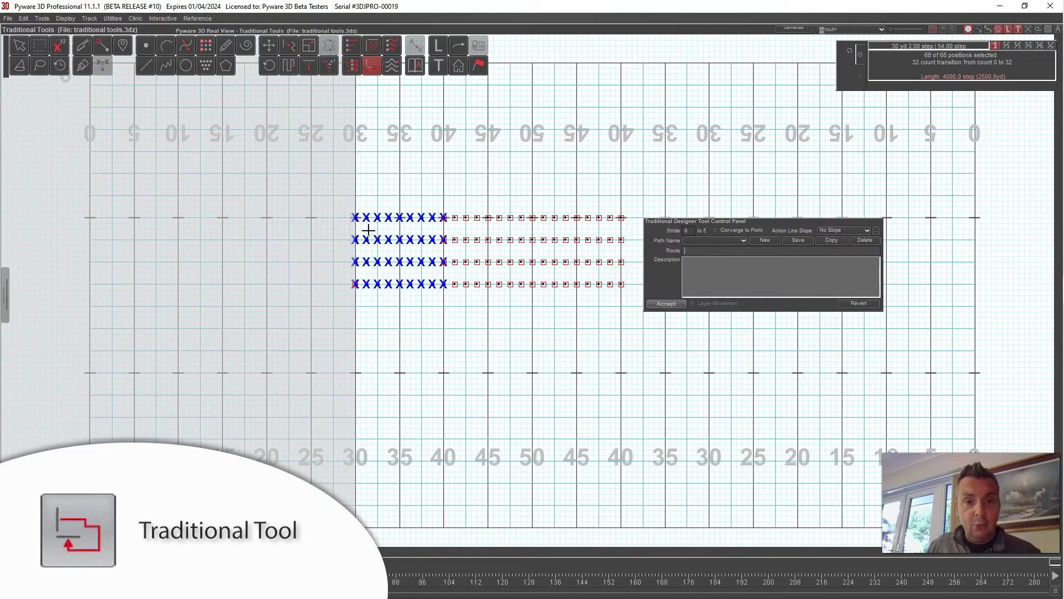
Enter the route st8, tr4,tr for an eight-step step-off, a four-step to-the-rear and a final to-the-rear.
{"action": "left_click", "coordinate": [703, 250]}
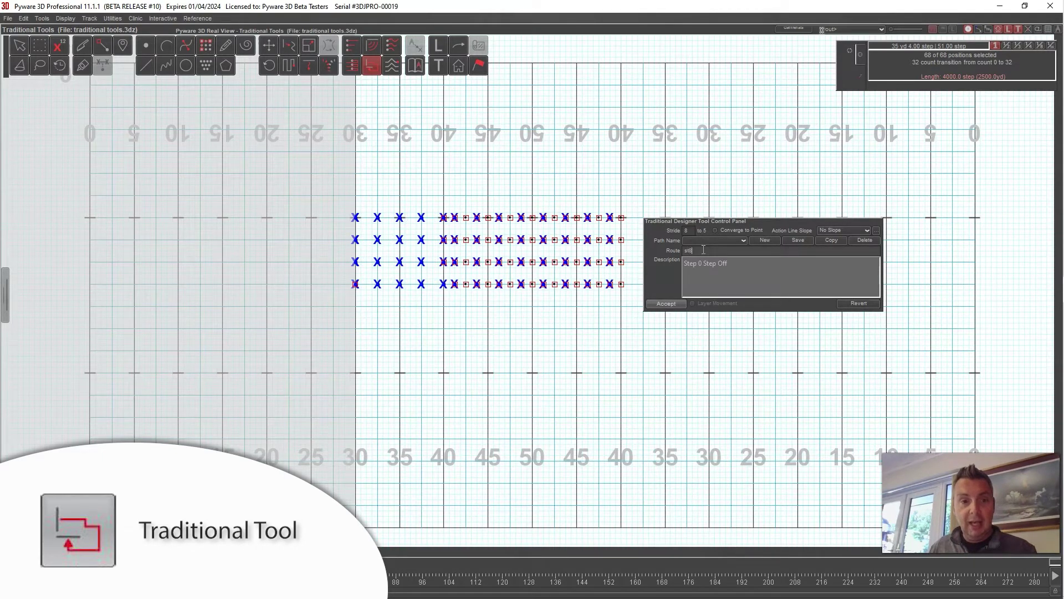
{"action": "type", "text": "8"}
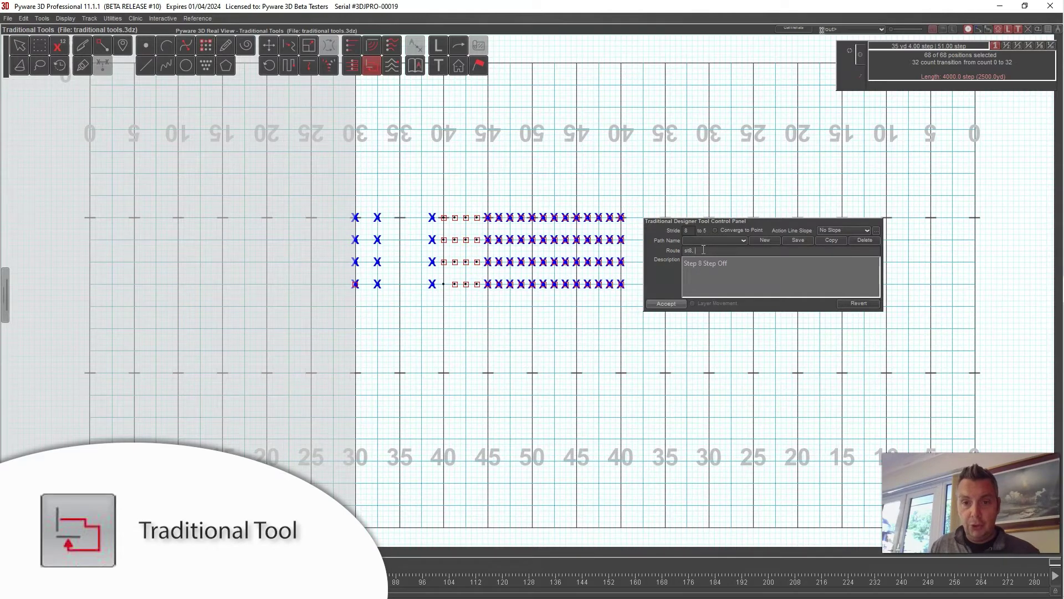
{"action": "type", "text": ", tr"}
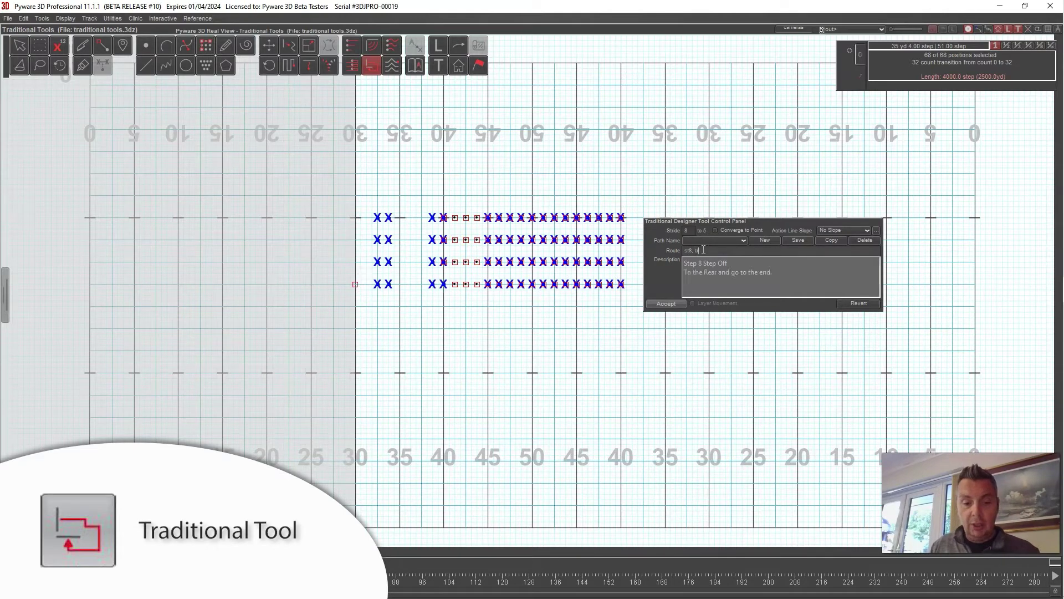
{"action": "type", "text": "4,fm"}
{"action": "key", "text": "BackSpace"}
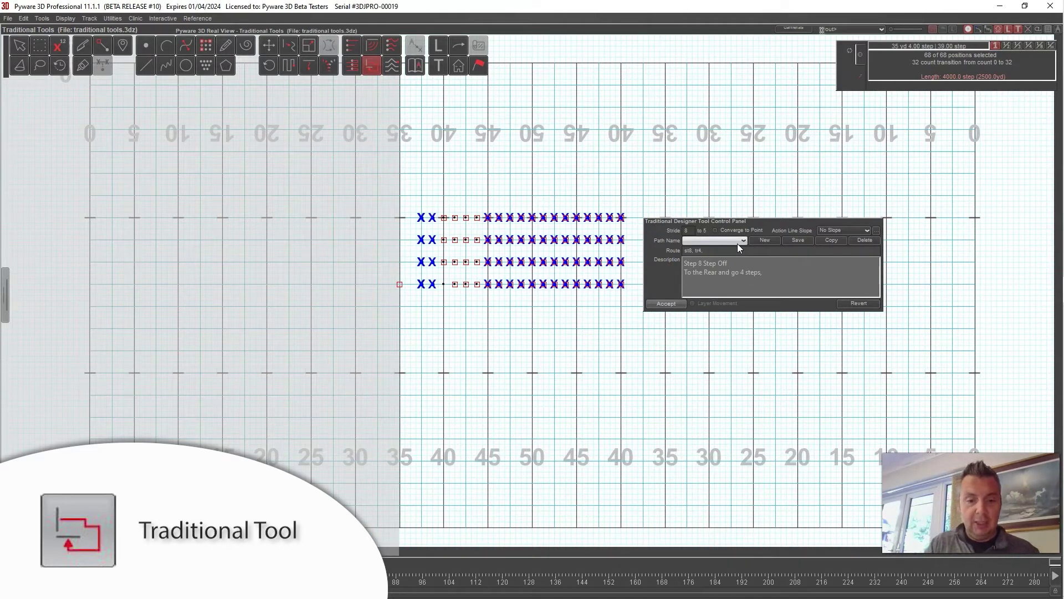
{"action": "type", "text": "r"}
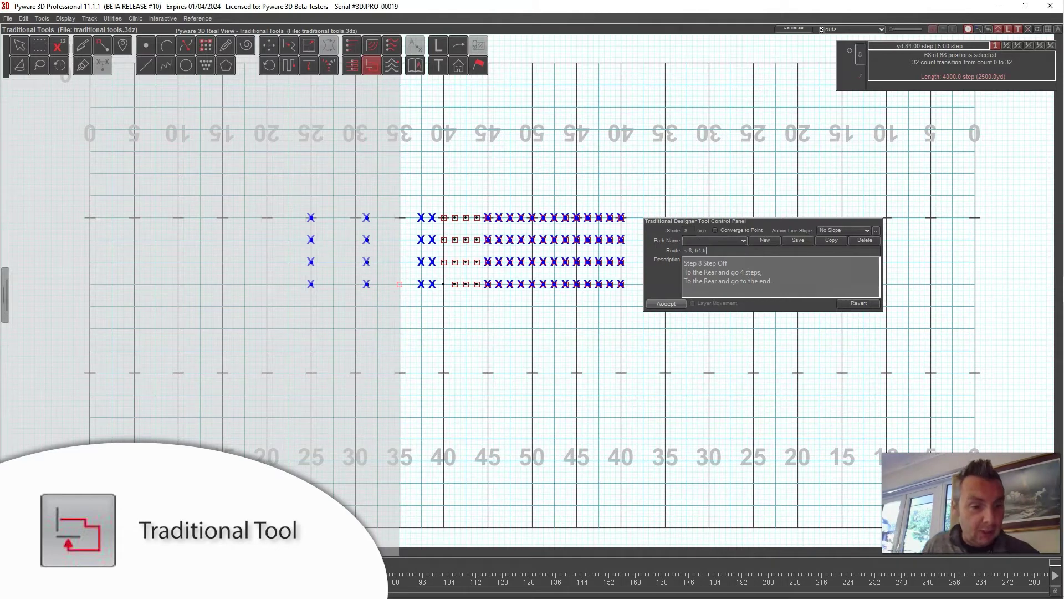
Preview the to-the-rear movement in the 3D view and clear its route.
{"action": "left_click", "coordinate": [821, 30]}
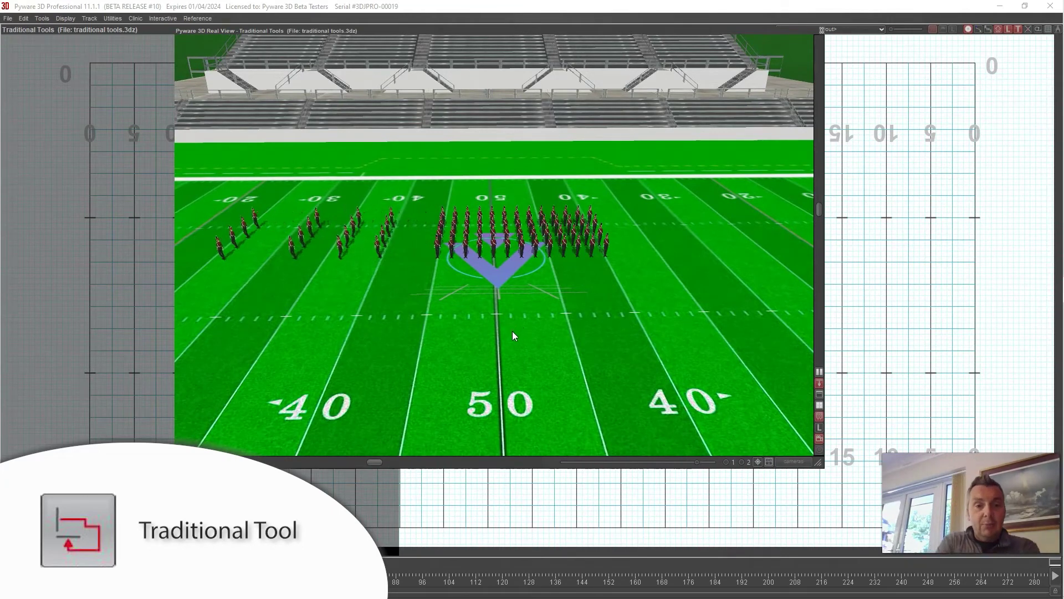
{"action": "key", "text": "Escape"}
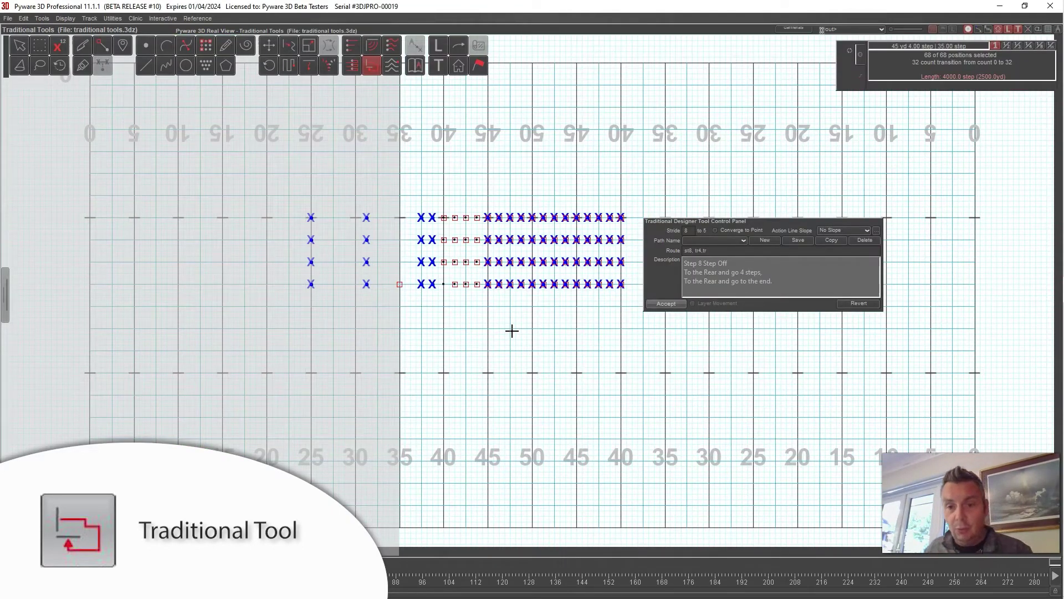
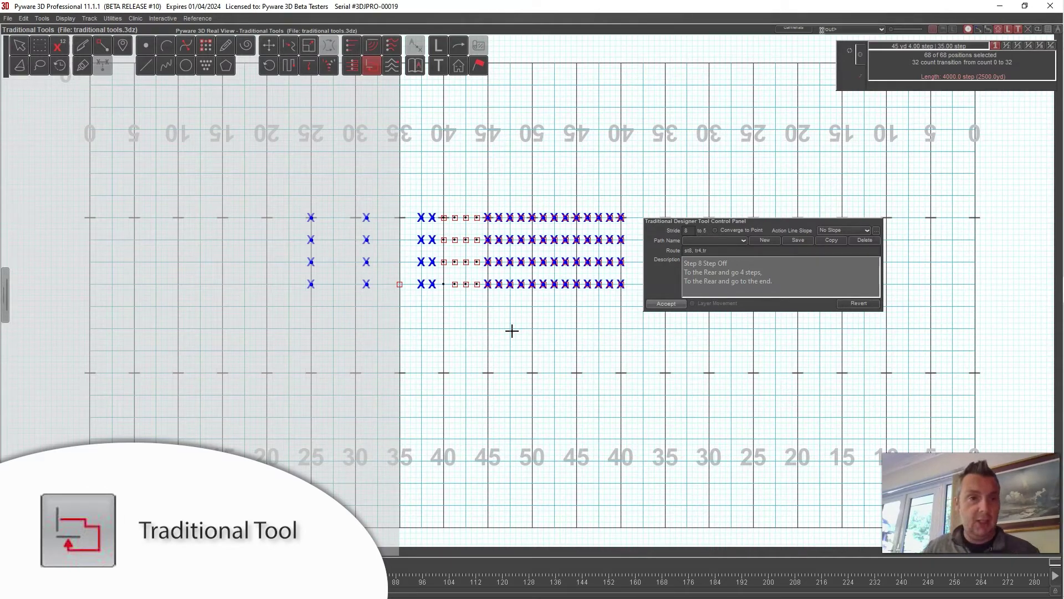
{"action": "left_click", "coordinate": [728, 250]}
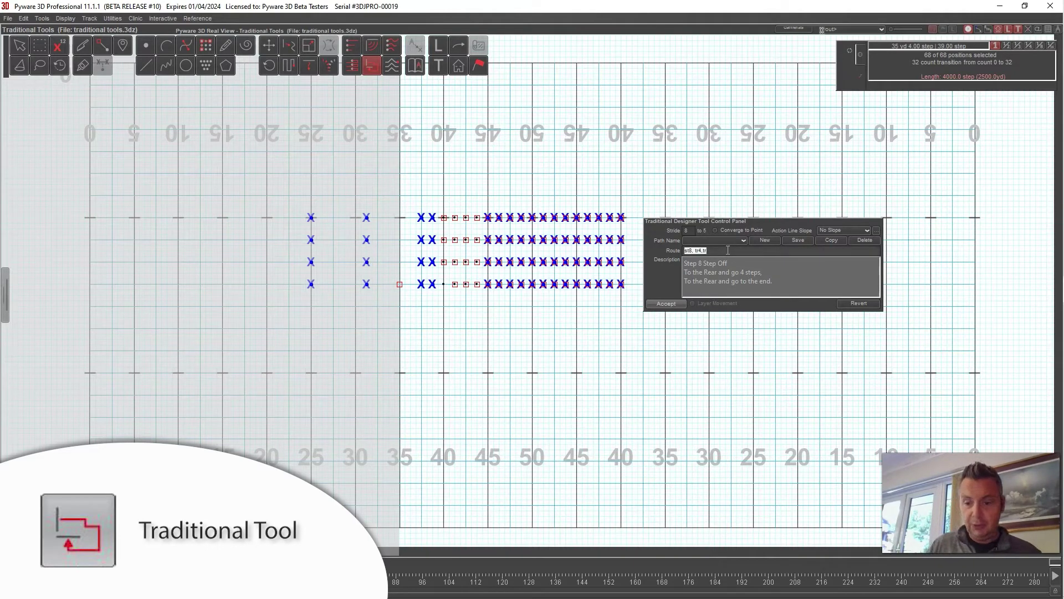
{"action": "key", "text": "BackSpace"}
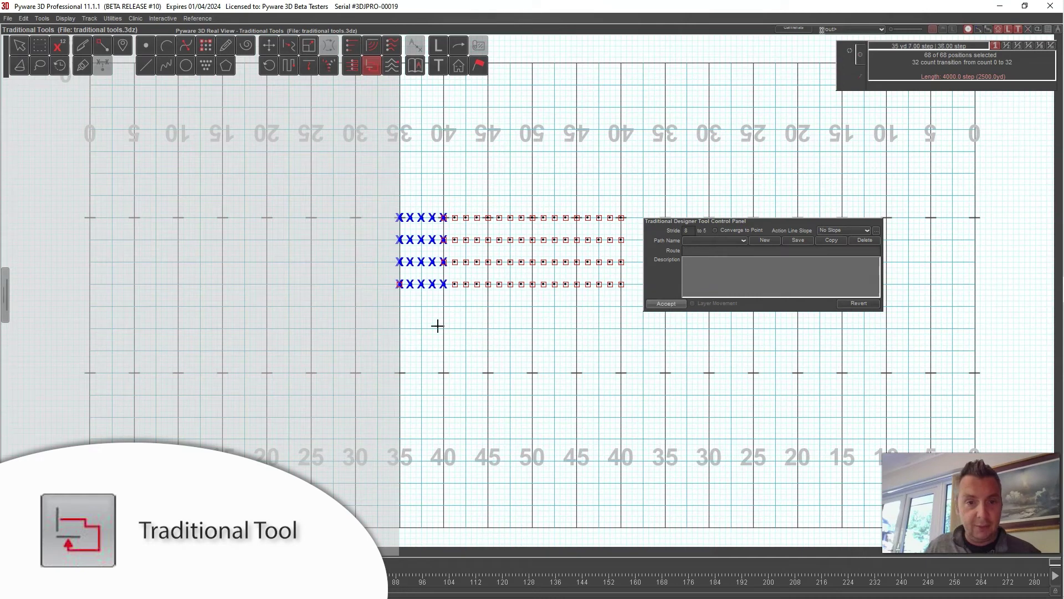
Clear the previous settings, move the action line to the left-hand 35-yard line, and enter the route lf2,lf2,fm8.
{"action": "left_click", "coordinate": [859, 303]}
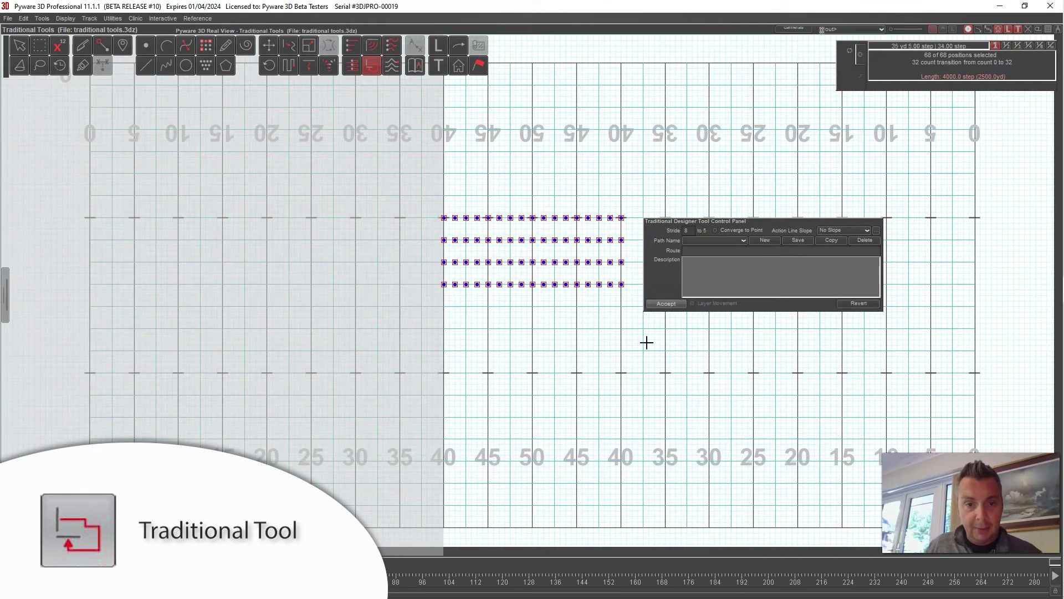
{"action": "left_click_drag", "start_coordinate": [443, 284], "coordinate": [399, 285]}
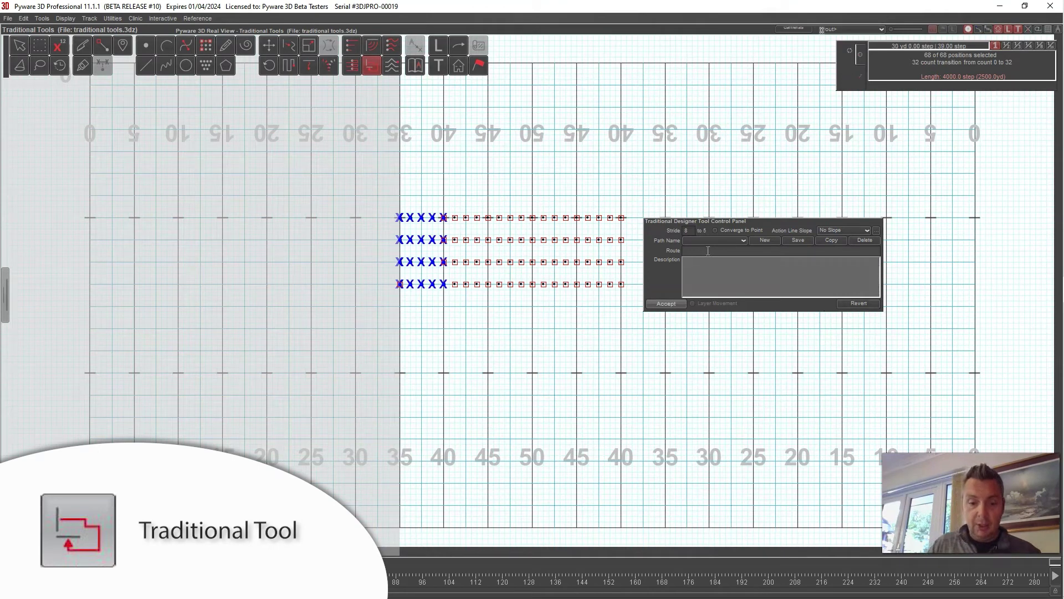
{"action": "type", "text": "lf2,lf2,f"}
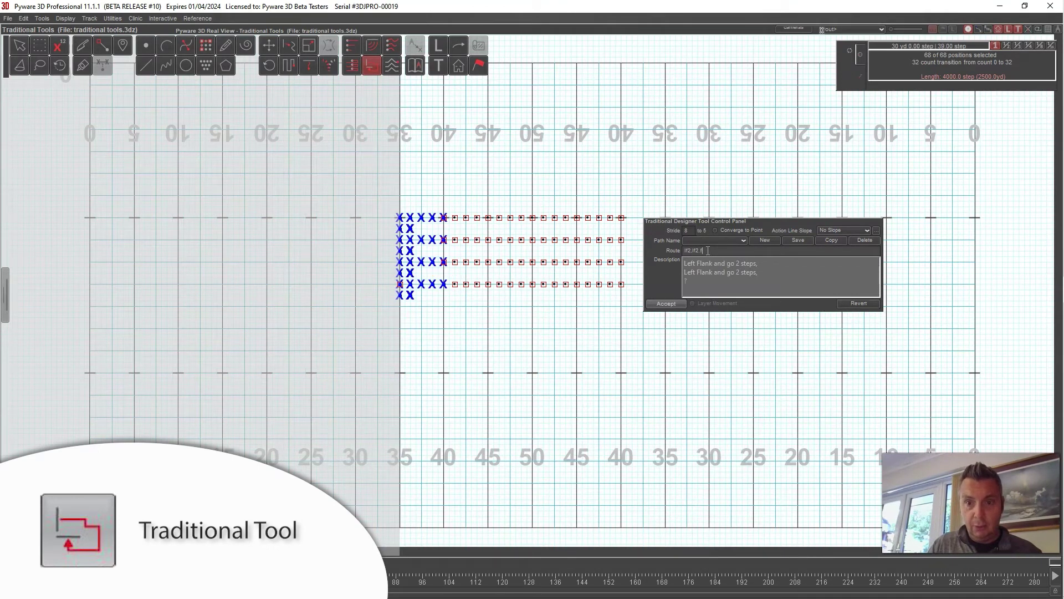
{"action": "type", "text": "m"}
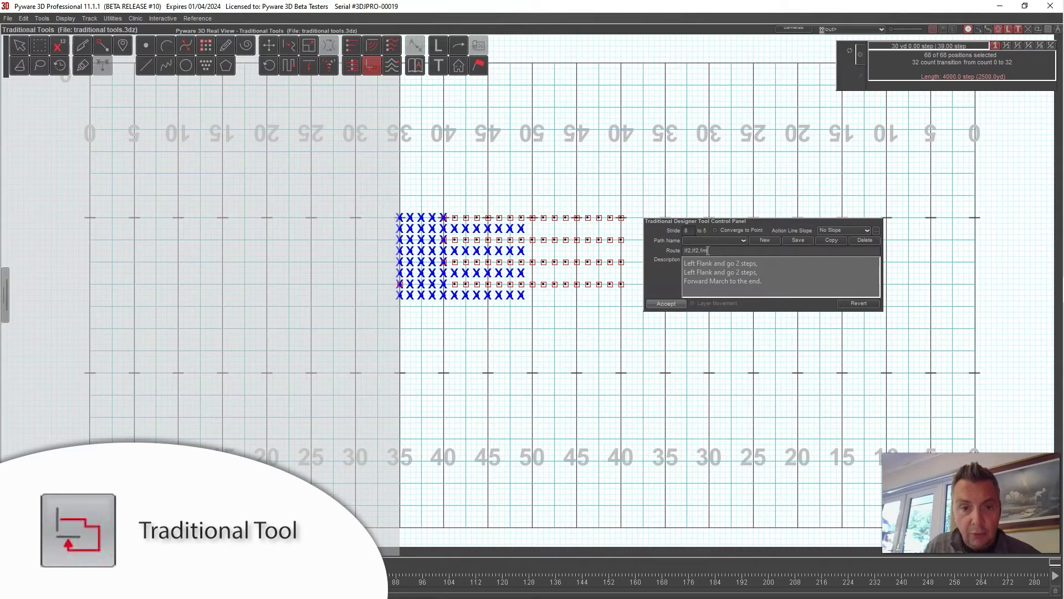
{"action": "type", "text": "8,"}
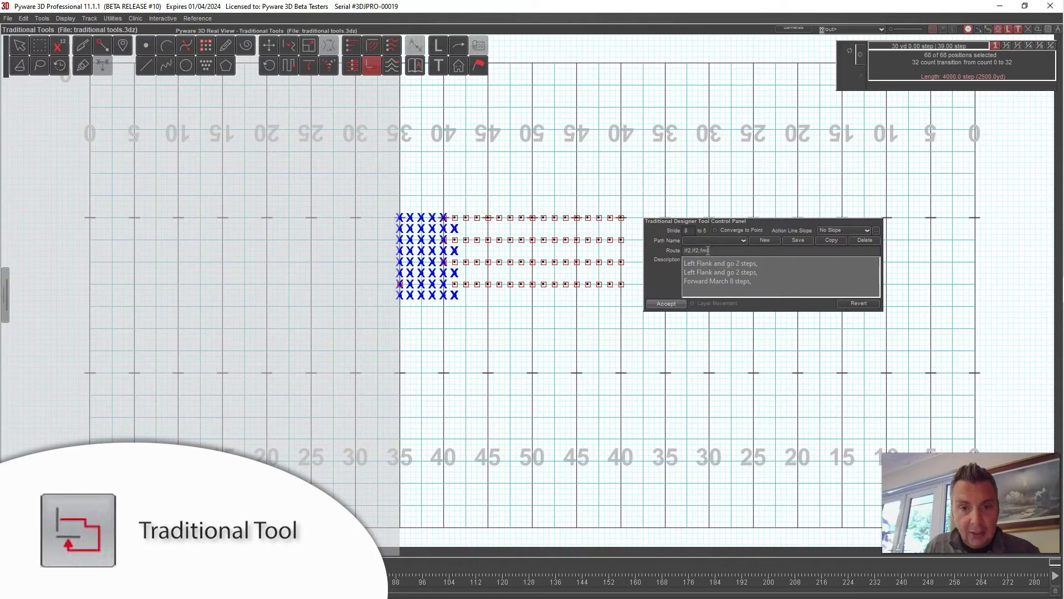
Extend the route with rf2h for a two-step half-stride right flank and a final rf, and accept the movement.
{"action": "type", "text": "rf2h"}
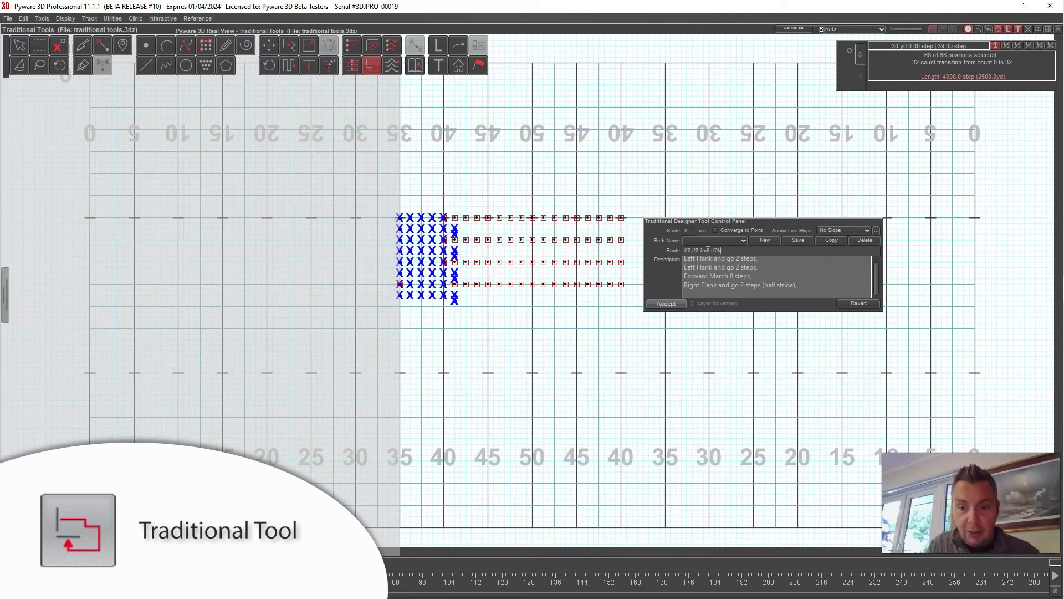
{"action": "key", "text": "BackSpace"}
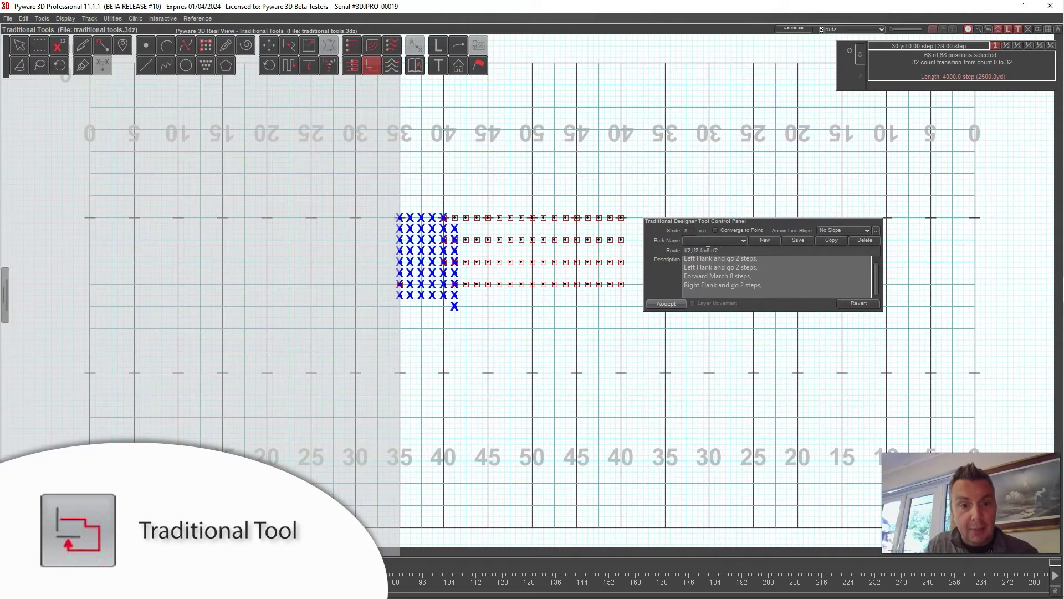
{"action": "type", "text": "h"}
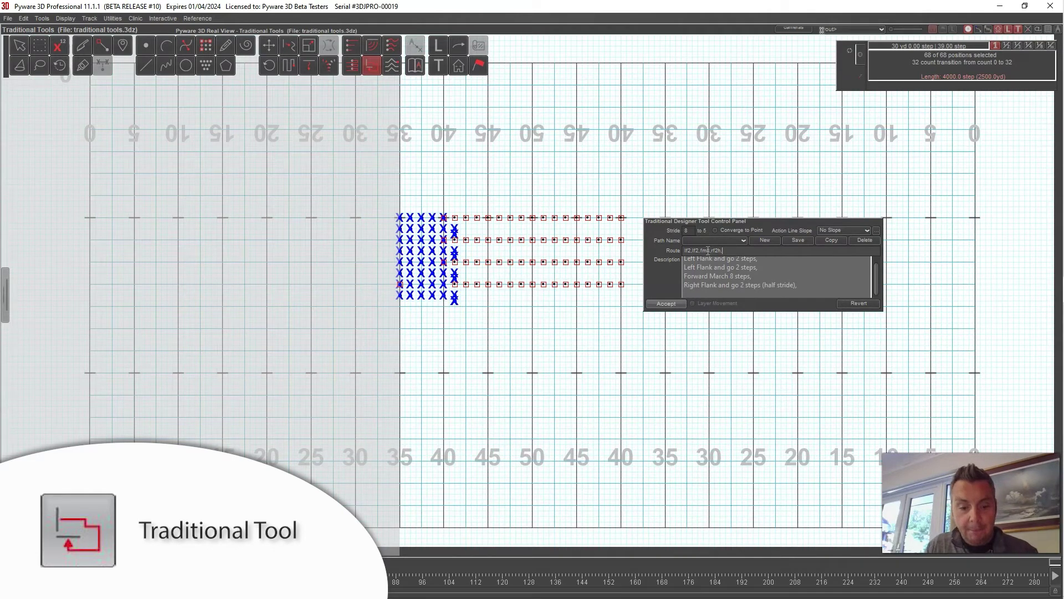
{"action": "type", "text": ",rf"}
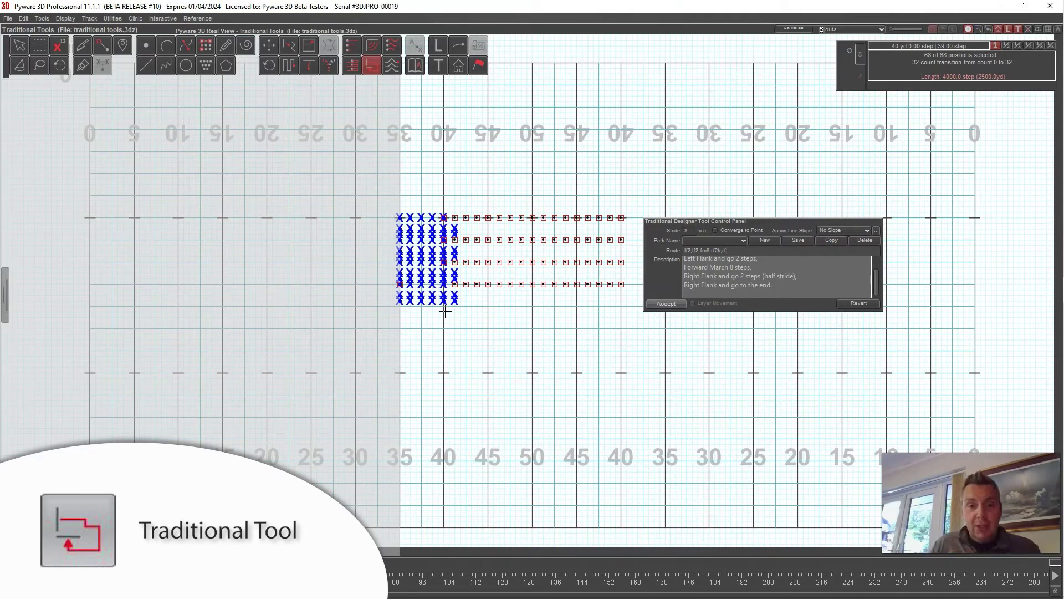
{"action": "type", "text": ","}
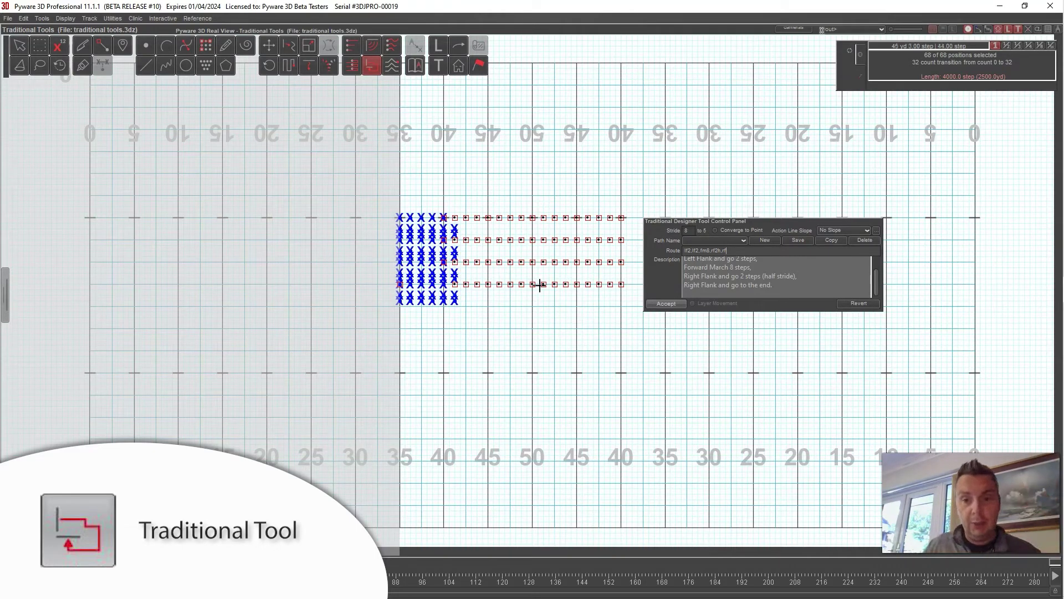
{"action": "left_click", "coordinate": [668, 304]}
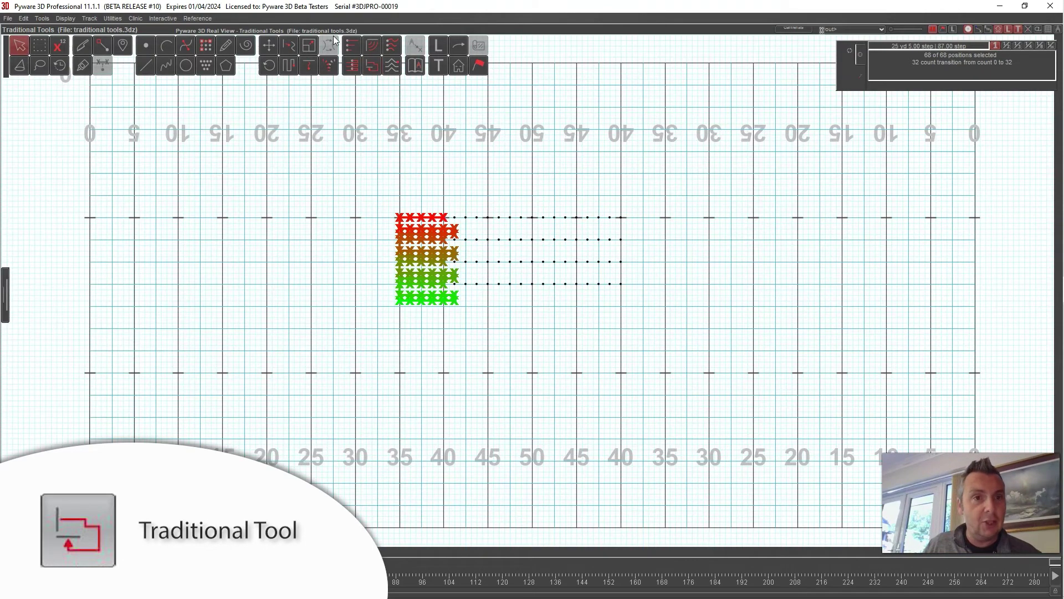
Play the accepted flank movement in the 3D view, examine it from another camera angle, and return to the field chart.
{"action": "left_click", "coordinate": [337, 33]}
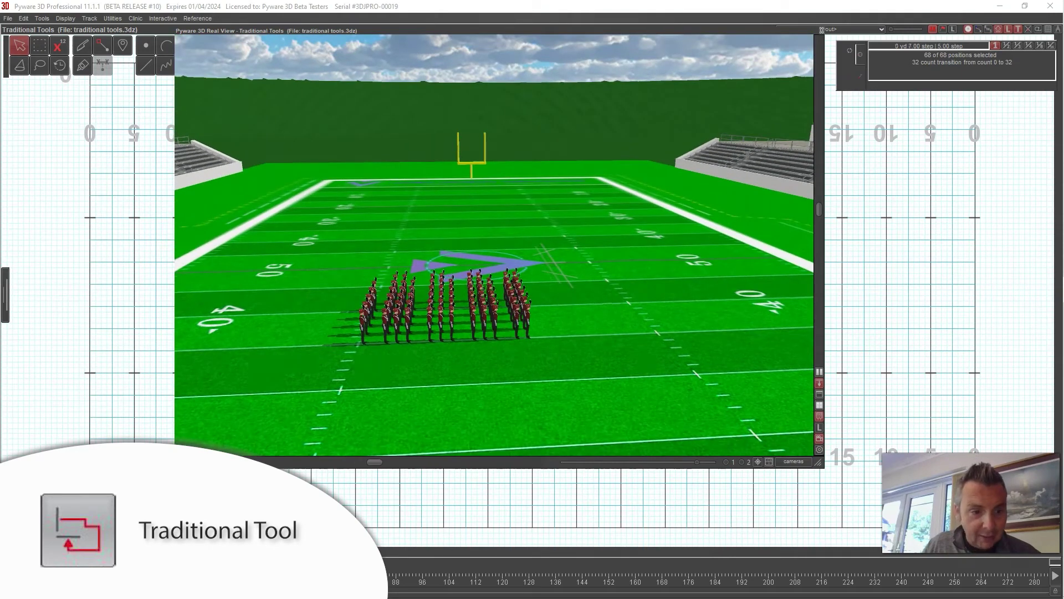
{"action": "key", "text": "space"}
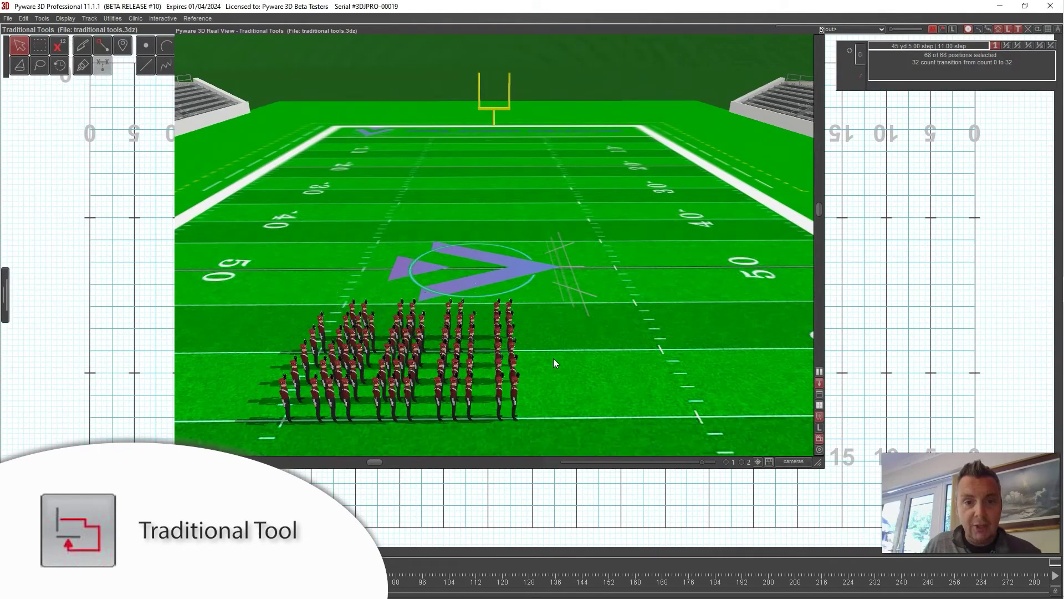
{"action": "left_click_drag", "start_coordinate": [581, 224], "coordinate": [510, 278]}
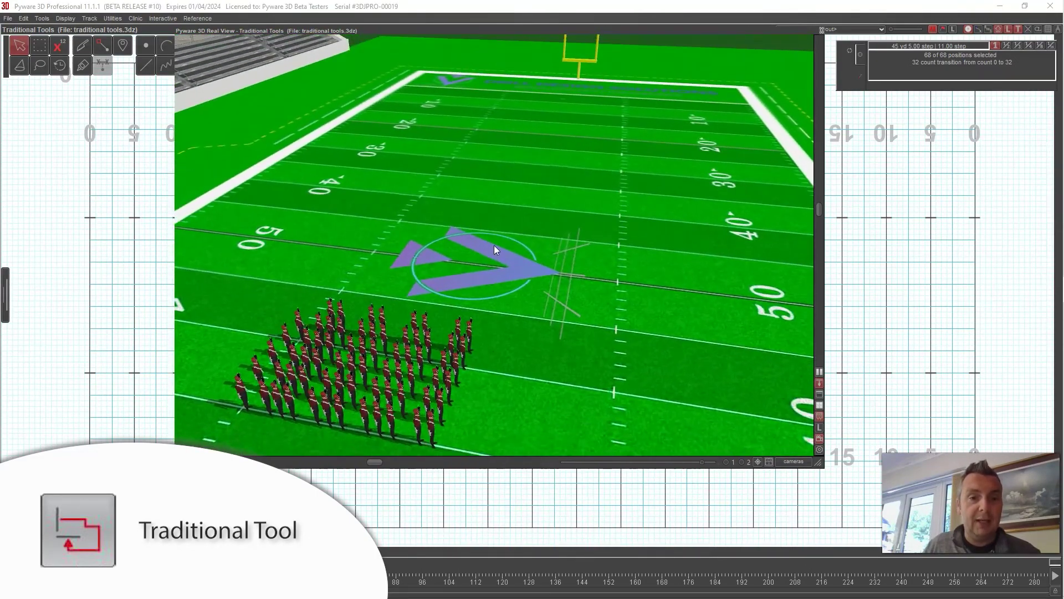
{"action": "double_click", "coordinate": [440, 30]}
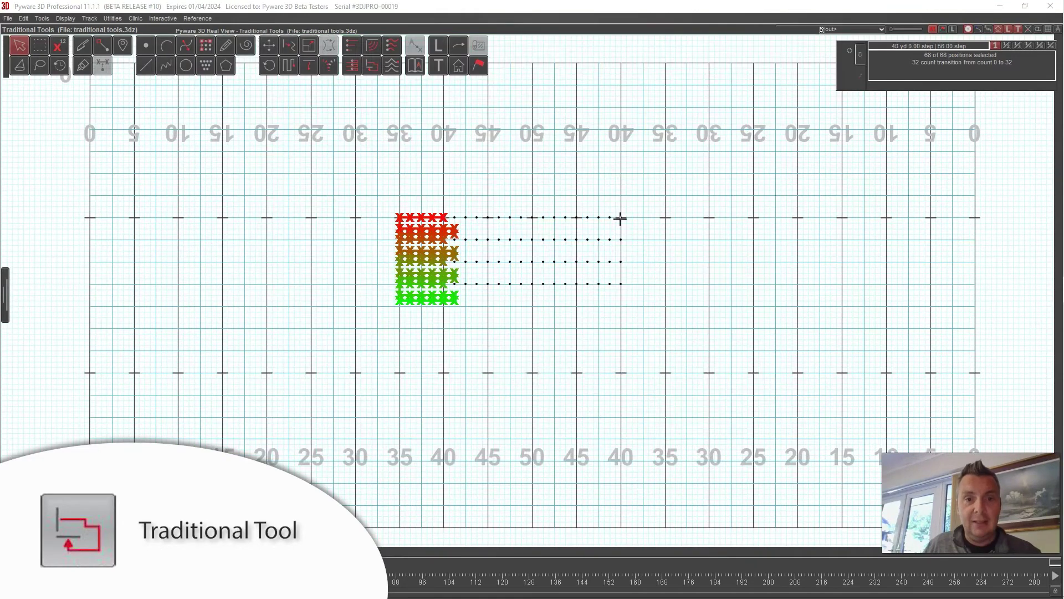
Delete the transition of the selected performers so they hold in the original block.
{"action": "left_click", "coordinate": [544, 252]}
{"action": "left_click_drag", "start_coordinate": [405, 201], "coordinate": [507, 343]}
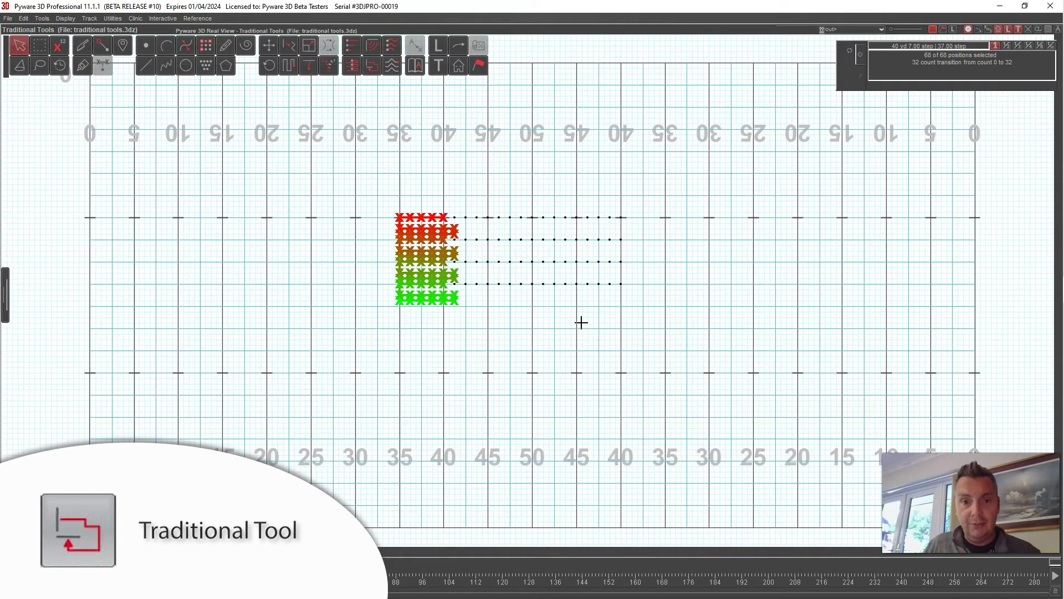
{"action": "left_click", "coordinate": [24, 18]}
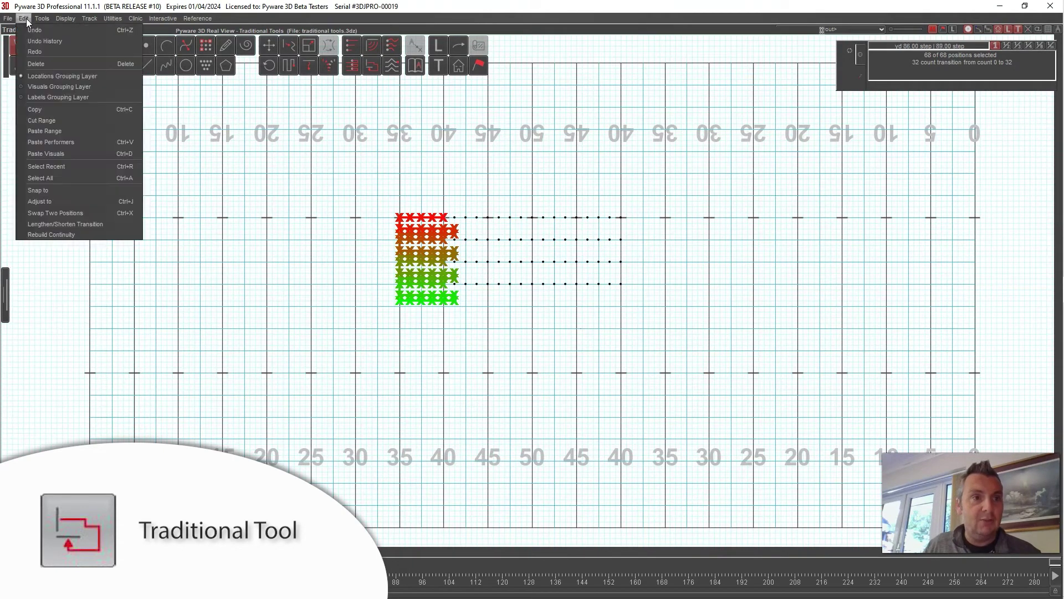
{"action": "left_click", "coordinate": [33, 64]}
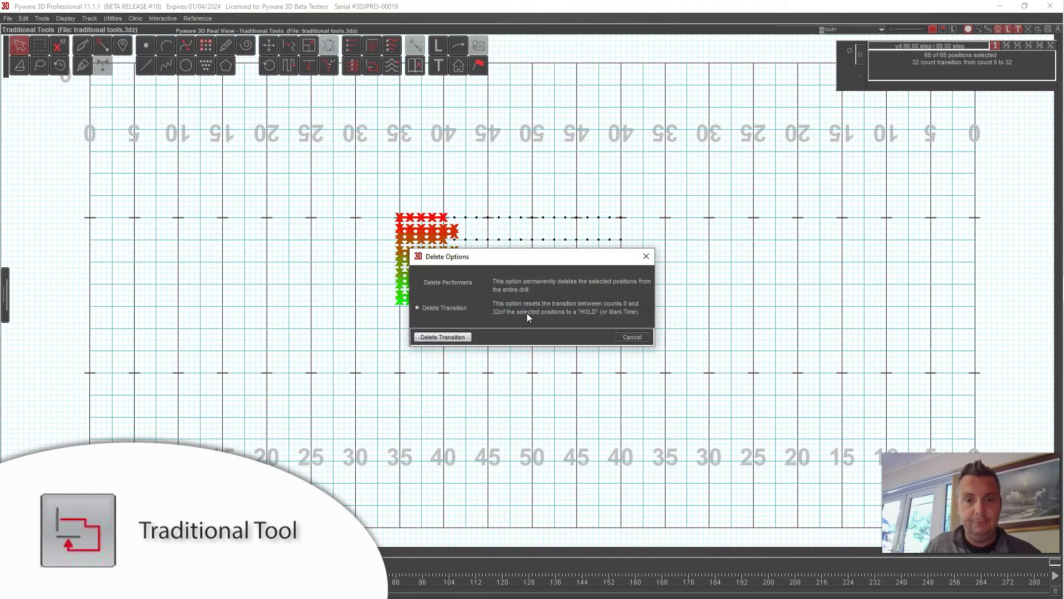
{"action": "left_click", "coordinate": [438, 335]}
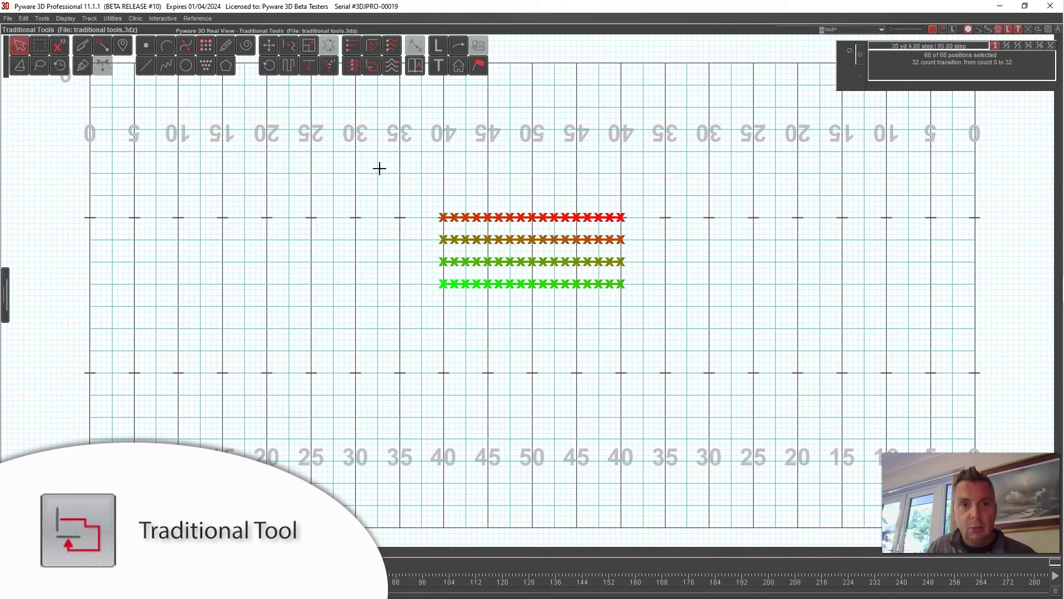
Start the Traditional tool, try the action line at the left-hand 35- and 40-yard lines, and revert it.
{"action": "left_click", "coordinate": [372, 66]}
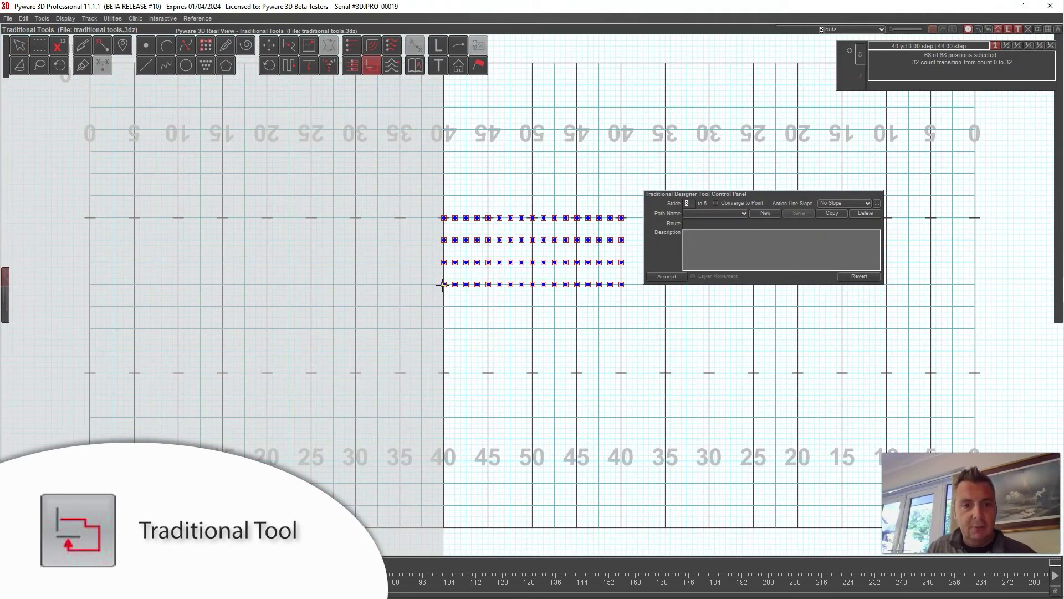
{"action": "left_click_drag", "start_coordinate": [442, 285], "coordinate": [399, 285]}
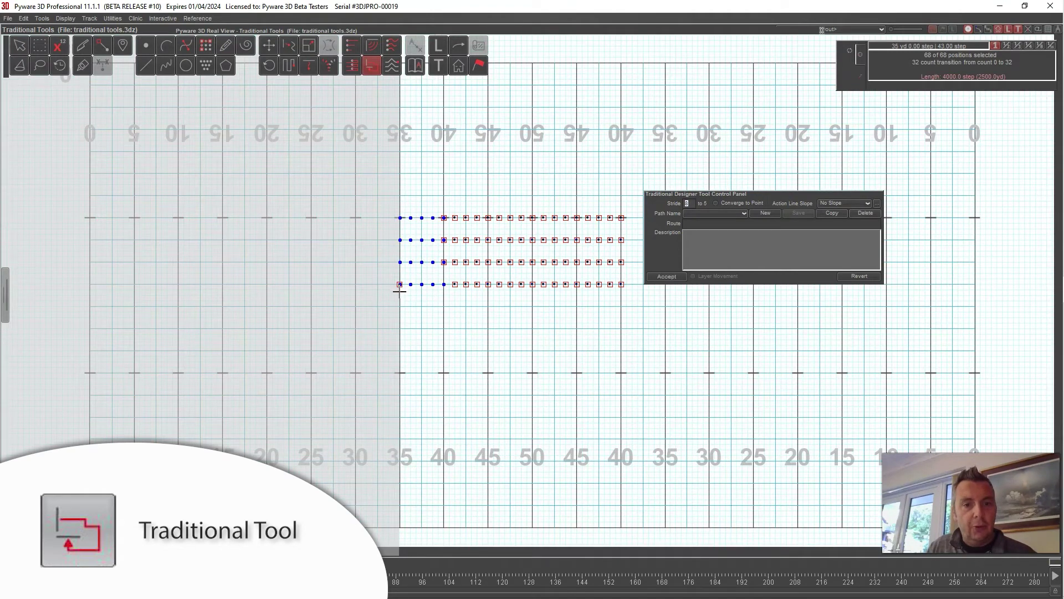
{"action": "left_click_drag", "start_coordinate": [399, 284], "coordinate": [444, 284]}
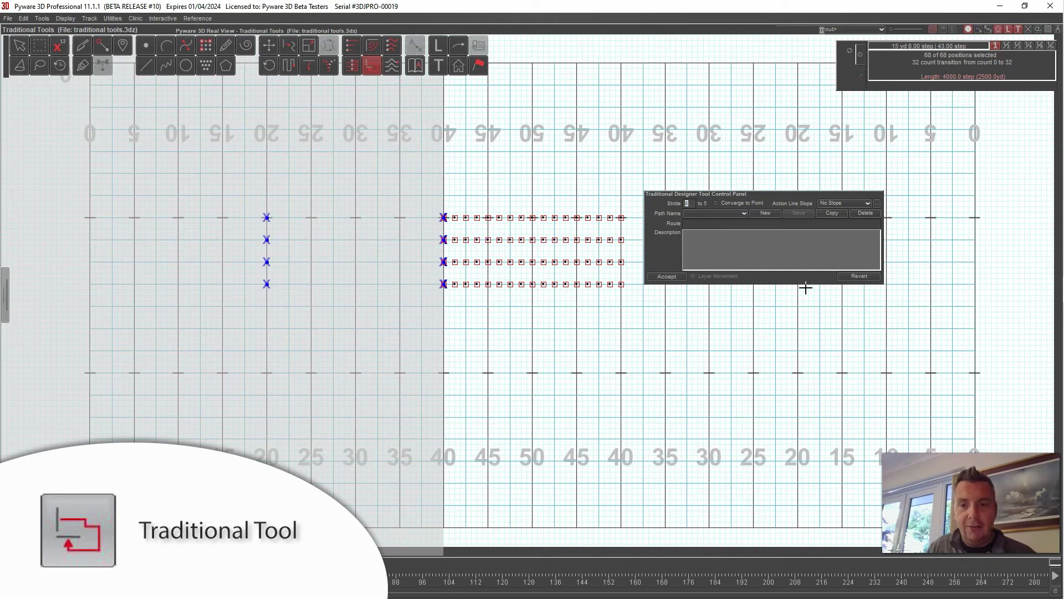
{"action": "left_click", "coordinate": [854, 275]}
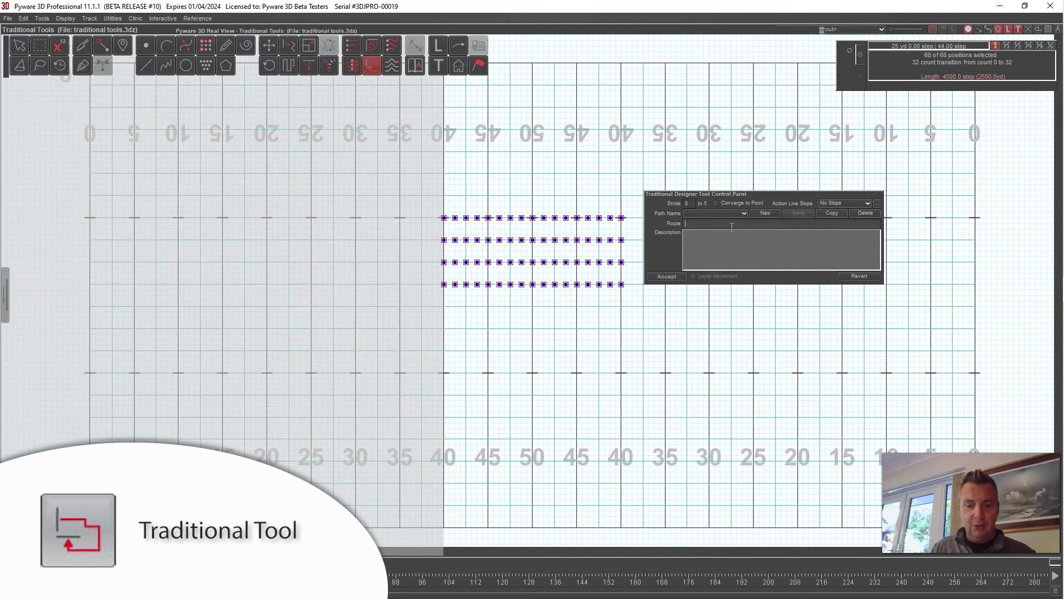
Enter the route lf2,lf2,fm for two two-step left flanks and a forward march, with the action line on the left-hand 40-yard line.
{"action": "type", "text": "lf"}
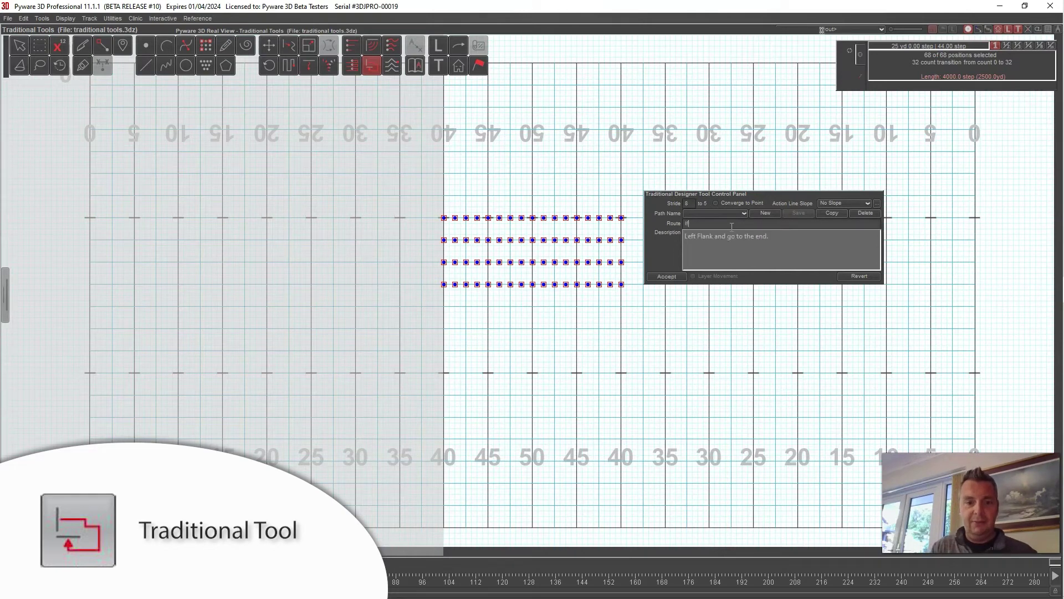
{"action": "type", "text": "2,lf2,fm"}
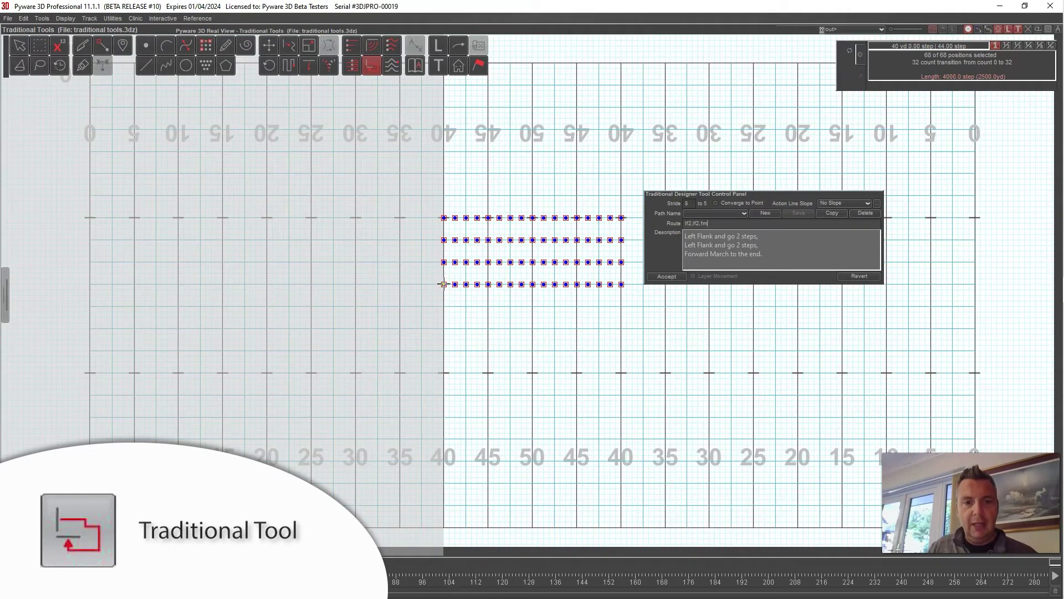
{"action": "left_click_drag", "start_coordinate": [443, 284], "coordinate": [438, 285]}
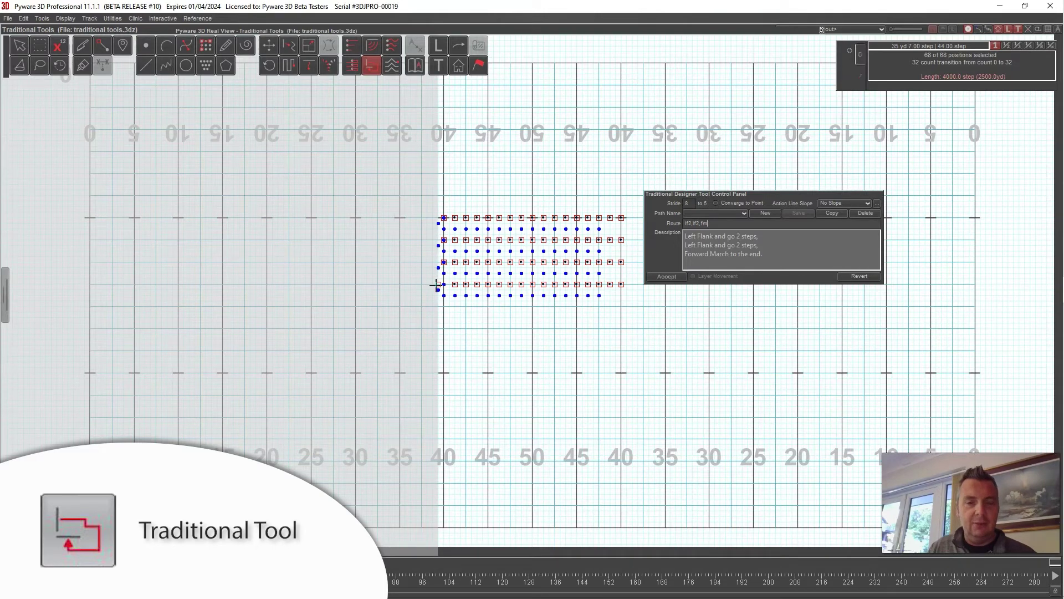
{"action": "left_click_drag", "start_coordinate": [438, 285], "coordinate": [443, 286]}
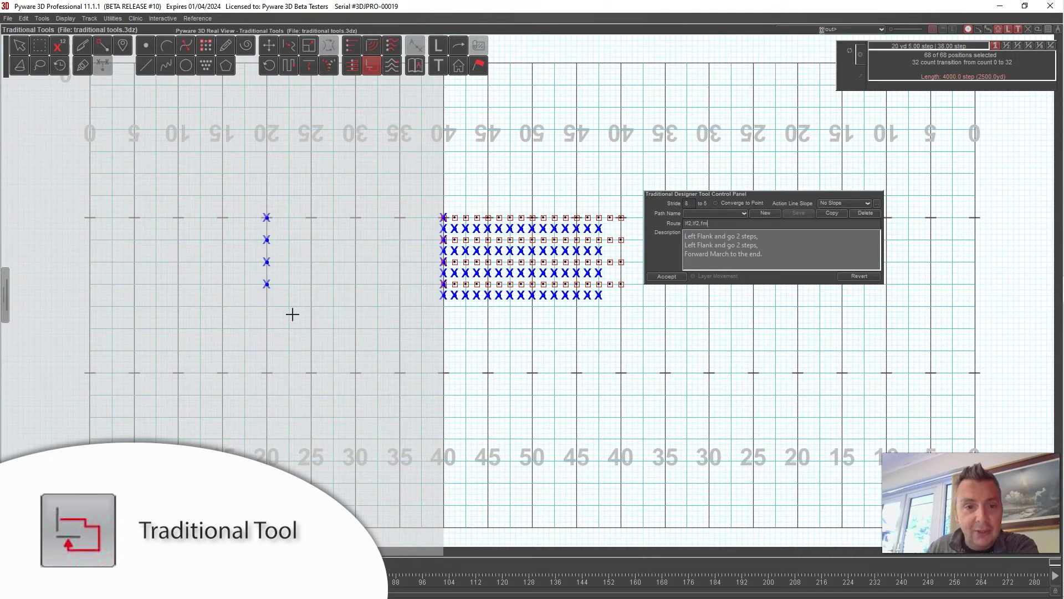
Move the action line outward from the left-hand 40-yard line in two-step increments, ending four steps outside it.
{"action": "left_click_drag", "start_coordinate": [444, 286], "coordinate": [434, 284]}
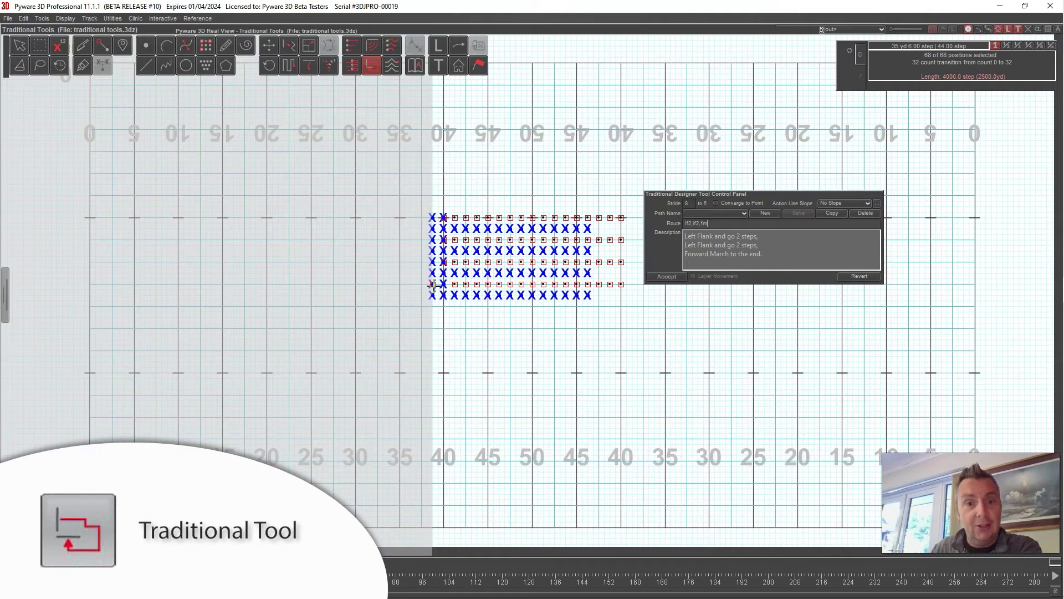
{"action": "left_click_drag", "start_coordinate": [433, 286], "coordinate": [421, 287]}
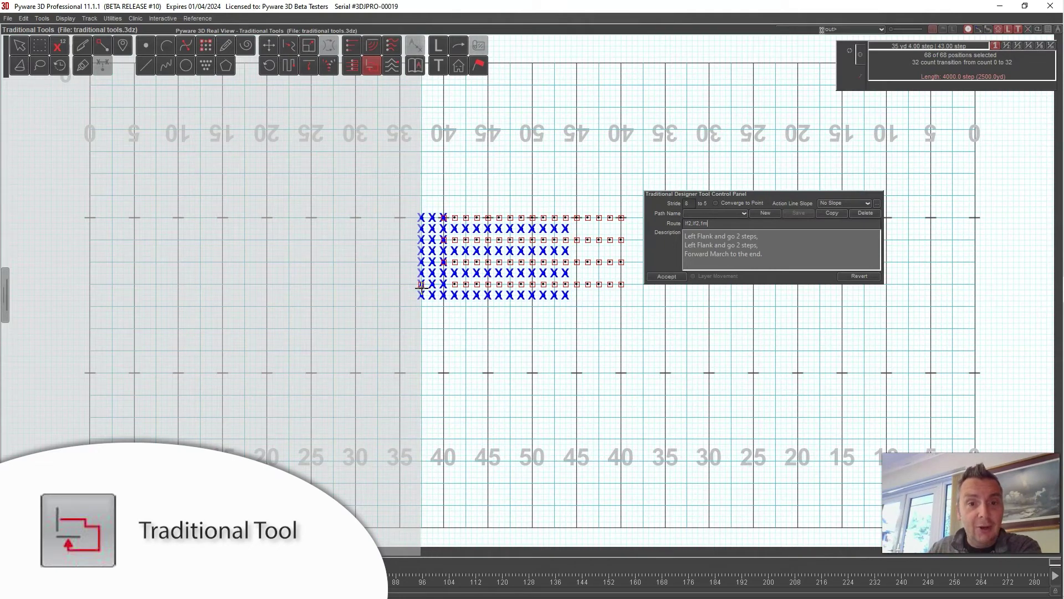
{"action": "left_click_drag", "start_coordinate": [420, 287], "coordinate": [435, 281]}
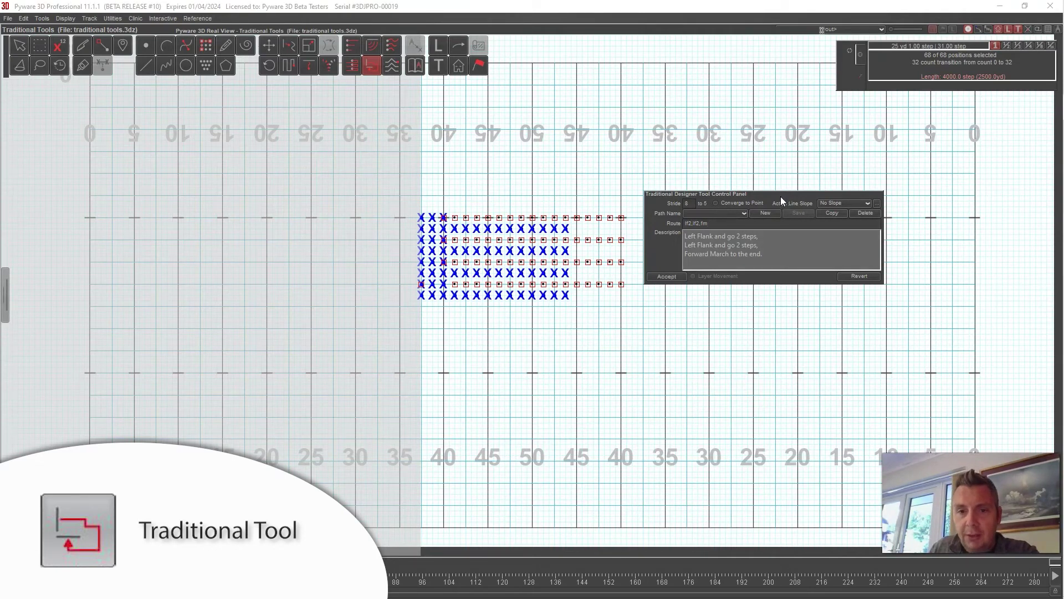
Set the action line slope to 45 degrees.
{"action": "left_click_drag", "start_coordinate": [766, 198], "coordinate": [766, 222]}
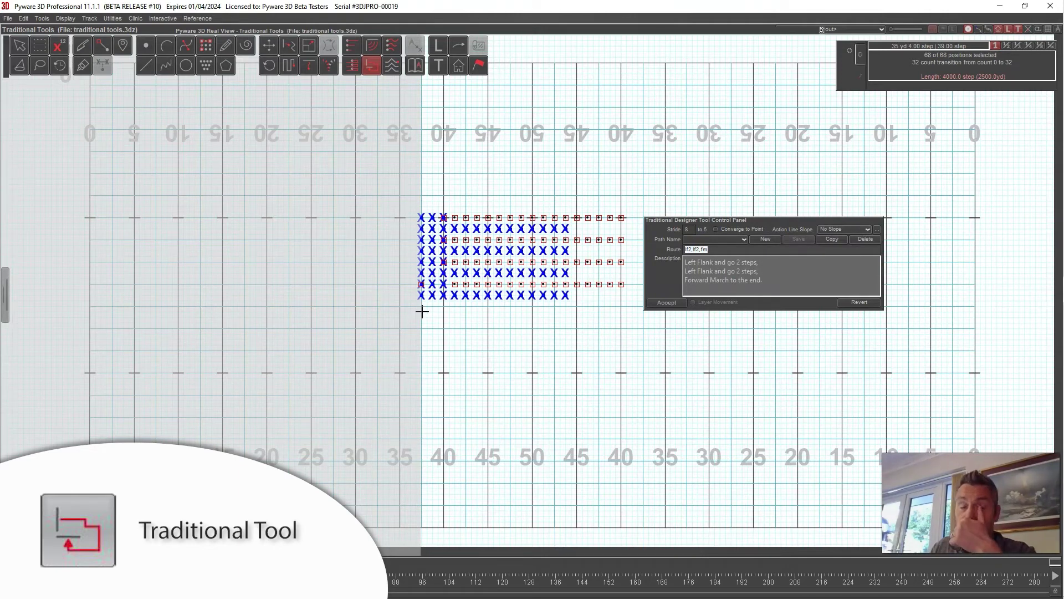
{"action": "left_click", "coordinate": [867, 229]}
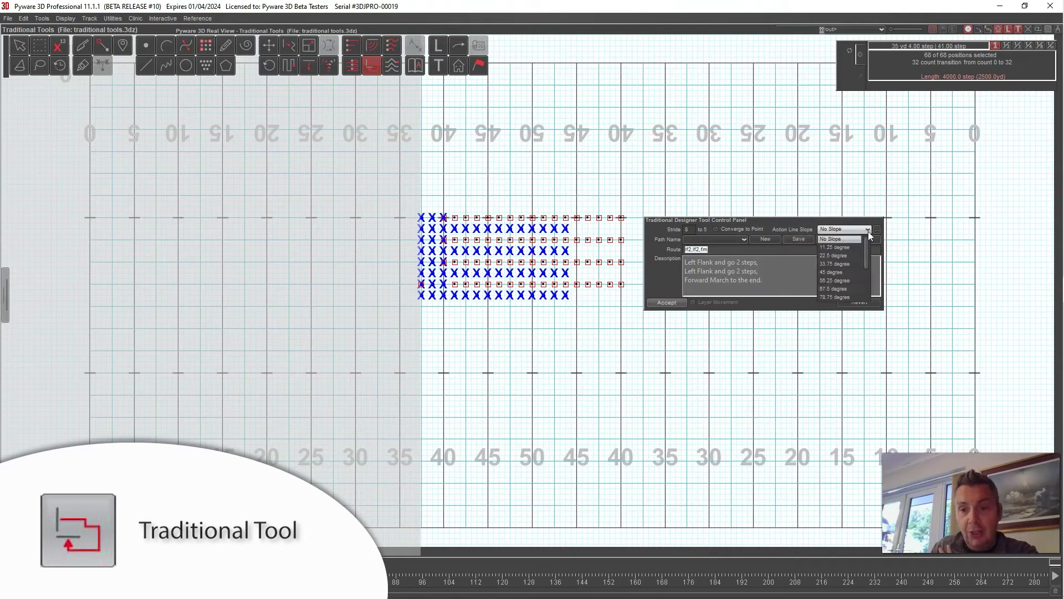
{"action": "left_click", "coordinate": [846, 272]}
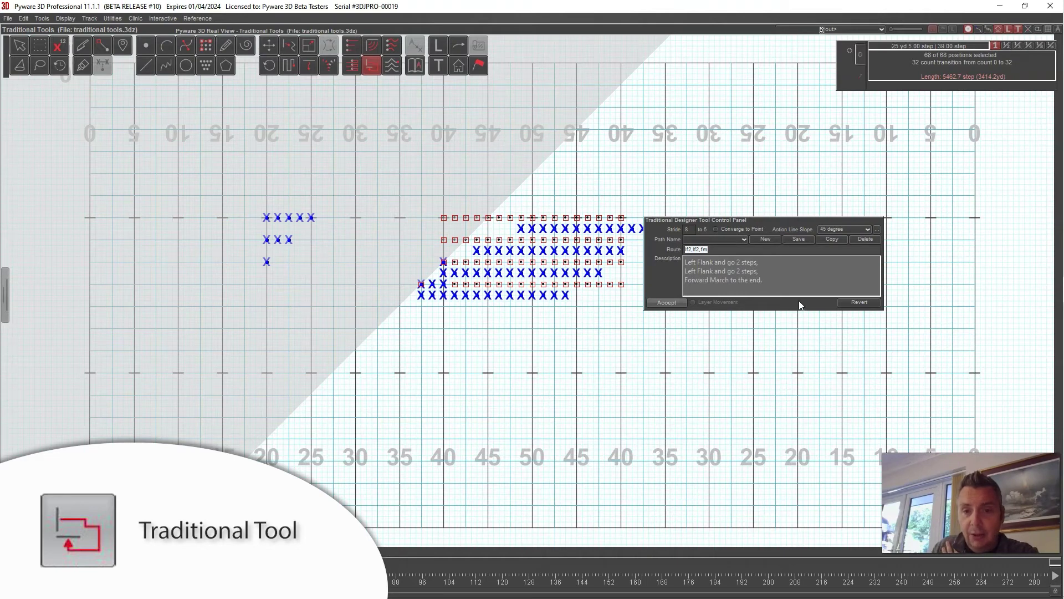
Move the sloped action line to the left-hand 30-yard line and preview the movement from an angled 3D camera.
{"action": "mouse_move", "coordinate": [421, 284]}
{"action": "left_mouse_down"}
{"action": "mouse_move", "coordinate": [330, 291]}
{"action": "mouse_move", "coordinate": [354, 285]}
{"action": "left_mouse_up"}
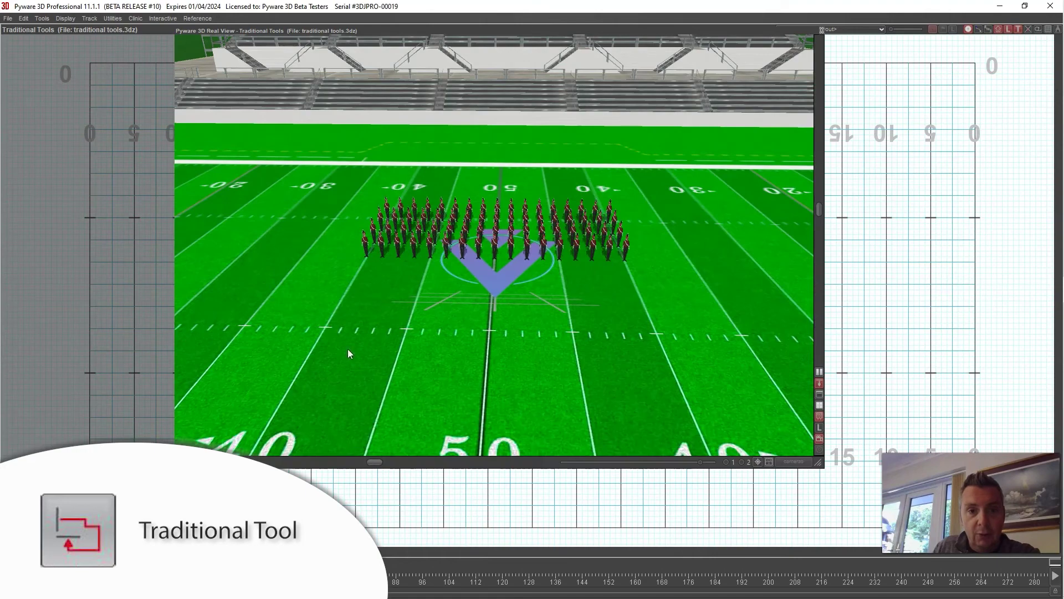
{"action": "left_click_drag", "start_coordinate": [349, 352], "coordinate": [490, 264]}
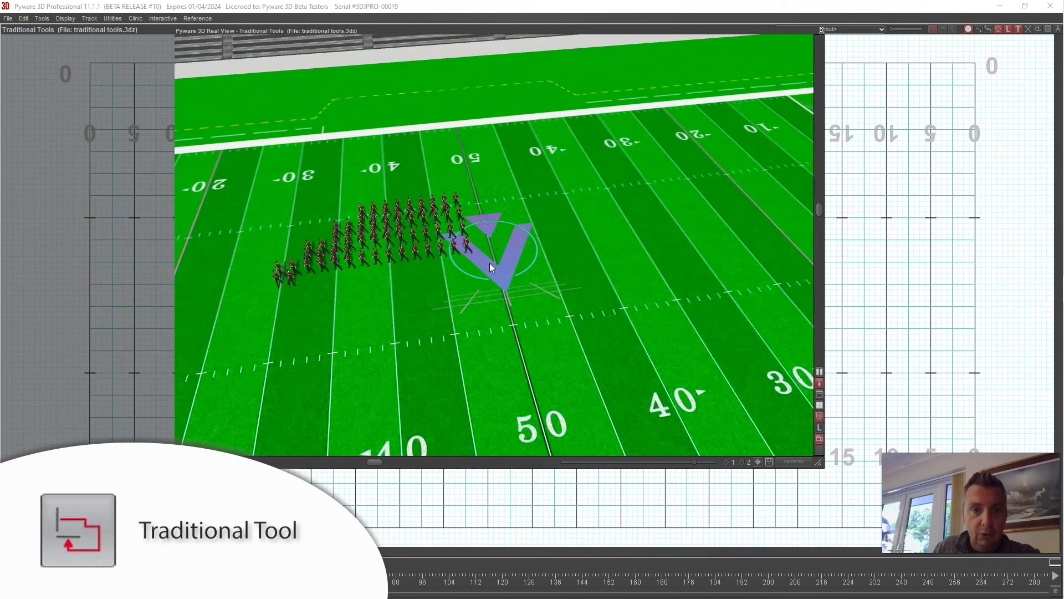
Finish the angled 3D preview of the movement and set the action line slope to 22.5 degrees.
{"action": "left_click_drag", "start_coordinate": [551, 242], "coordinate": [547, 245]}
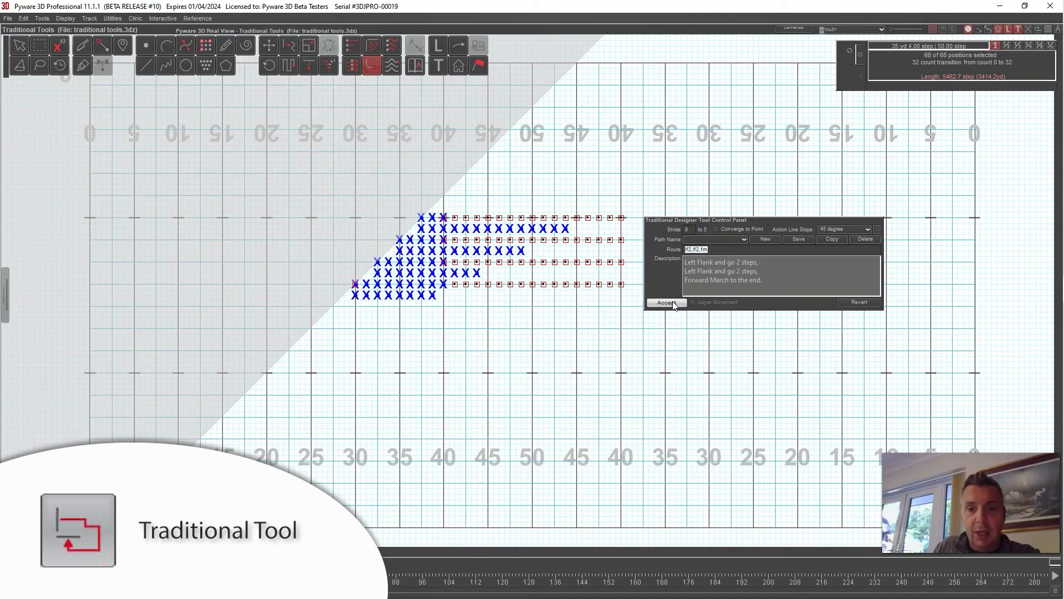
{"action": "left_click", "coordinate": [868, 229]}
{"action": "left_click", "coordinate": [842, 254]}
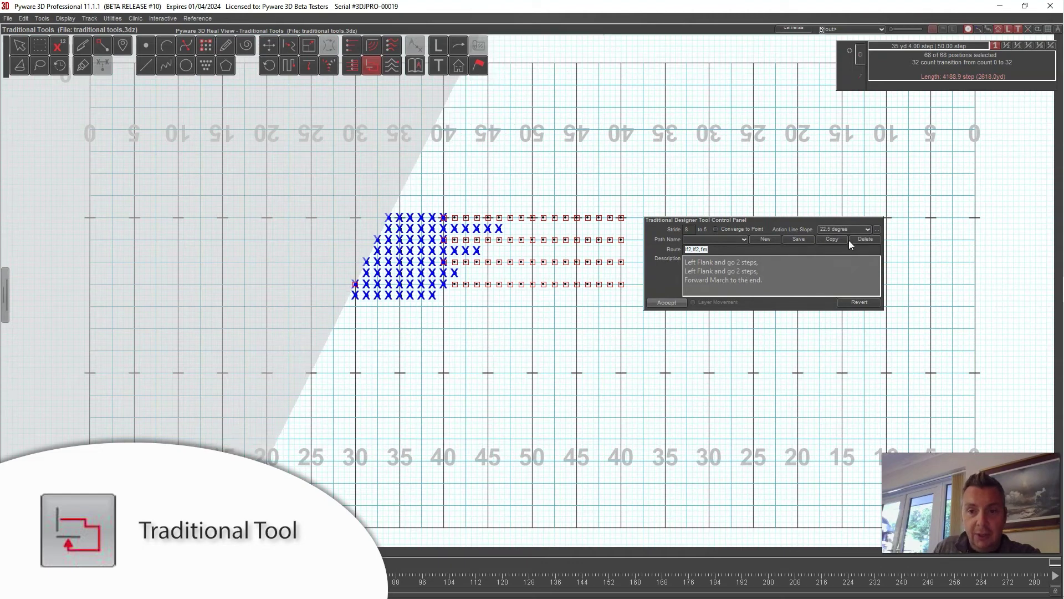
Set the action line slope to -33.75 degrees and move the line to four steps outside the left-hand 40-yard line.
{"action": "left_click", "coordinate": [856, 229]}
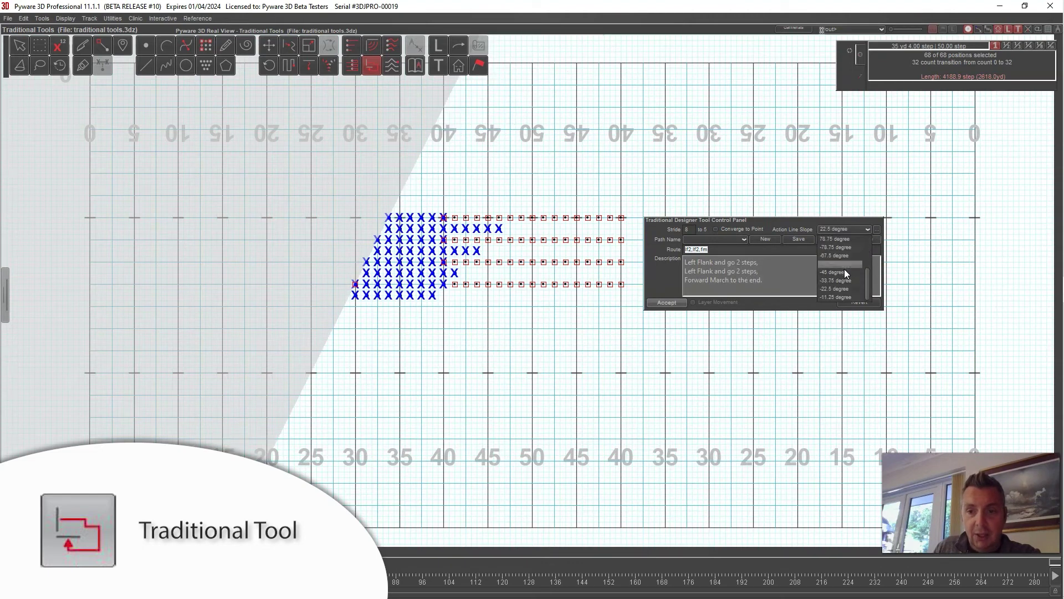
{"action": "left_click", "coordinate": [841, 280]}
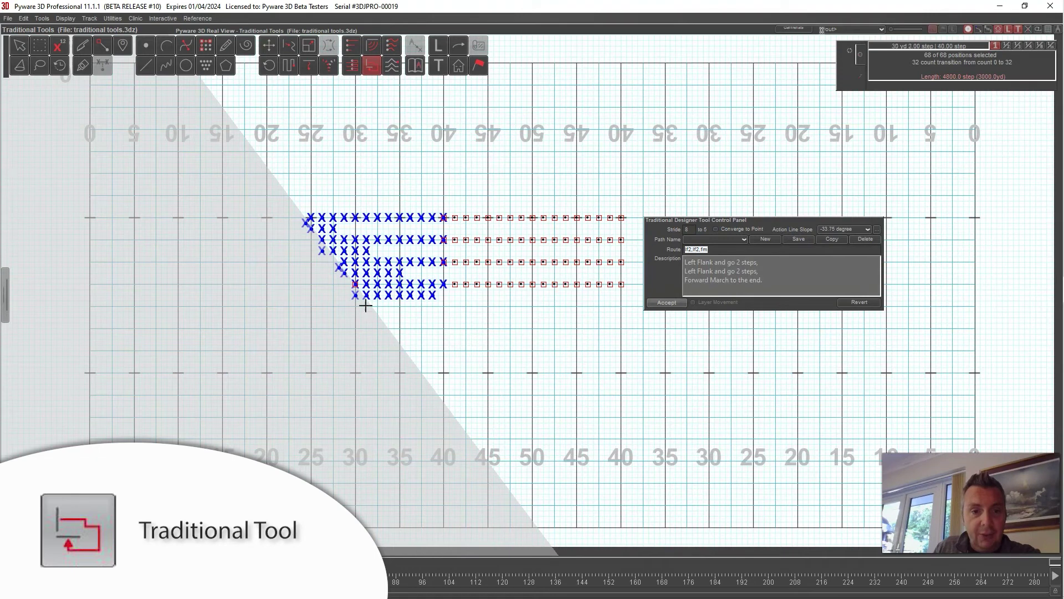
{"action": "mouse_move", "coordinate": [355, 284]}
{"action": "left_mouse_down"}
{"action": "mouse_move", "coordinate": [435, 282]}
{"action": "mouse_move", "coordinate": [418, 287]}
{"action": "left_mouse_up"}
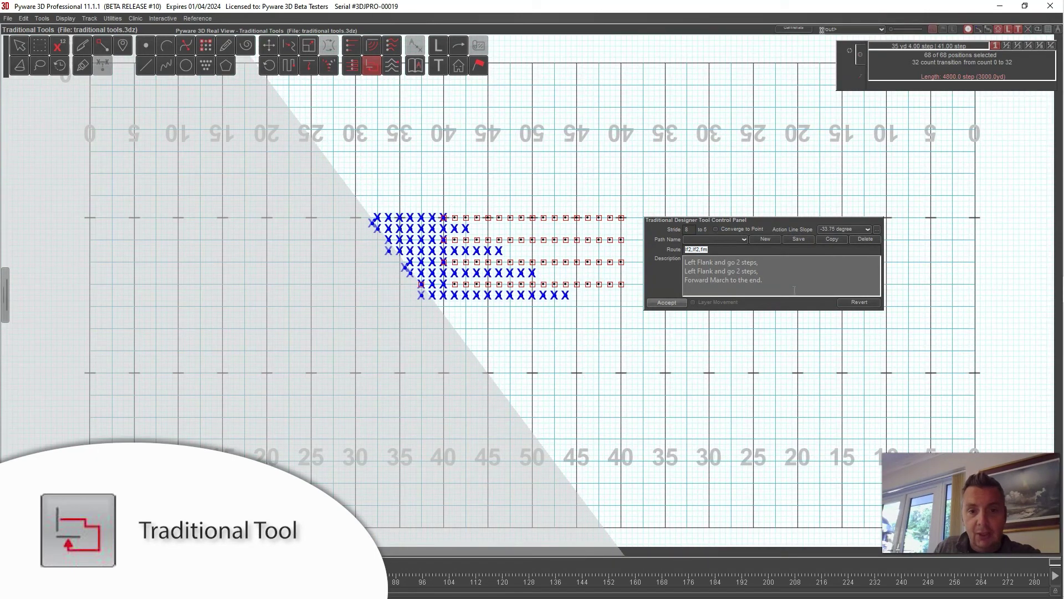
Set the action line slope to -45 degrees and move the line to two steps outside the left-hand 40-yard line.
{"action": "left_click", "coordinate": [839, 230]}
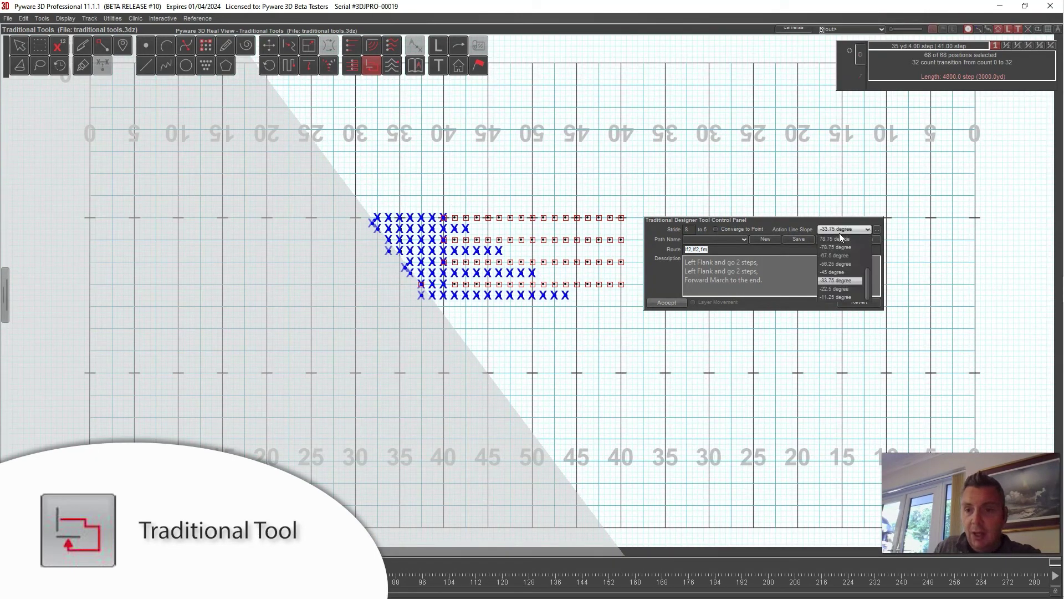
{"action": "left_click", "coordinate": [833, 273]}
{"action": "mouse_move", "coordinate": [422, 284]}
{"action": "left_mouse_down"}
{"action": "mouse_move", "coordinate": [333, 293]}
{"action": "mouse_move", "coordinate": [431, 290]}
{"action": "left_mouse_up"}
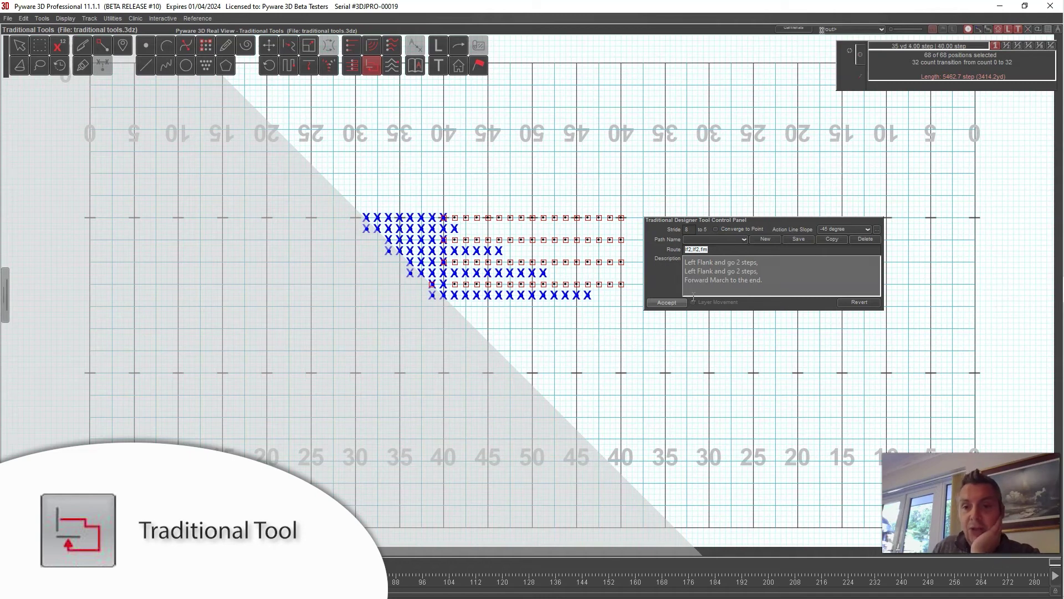
Set the action line back to No Slope and close the Traditional tool with the performers in their starting block.
{"action": "left_click_drag", "start_coordinate": [753, 220], "coordinate": [751, 221]}
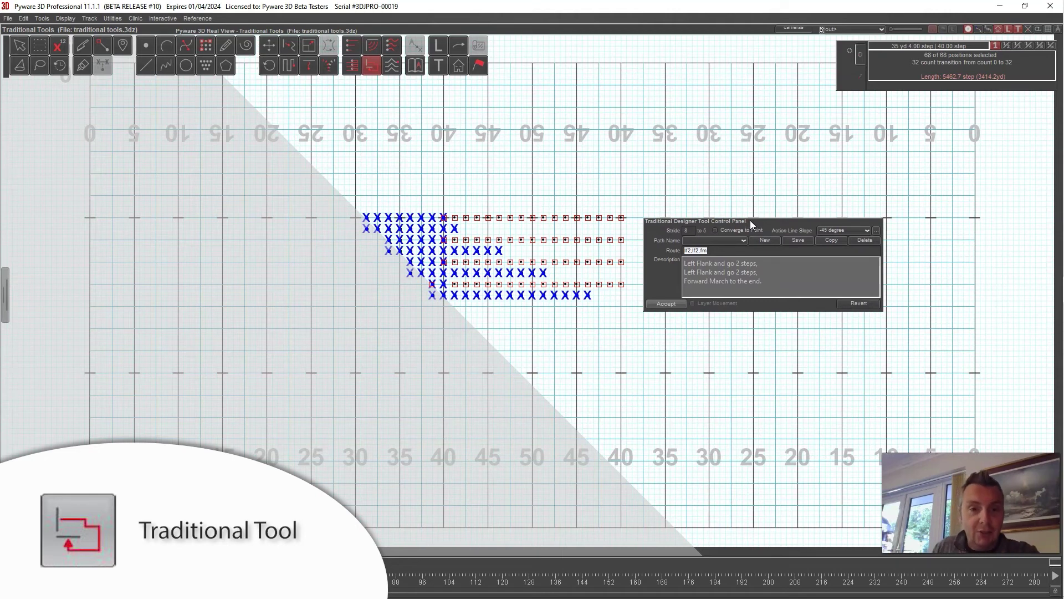
{"action": "key", "text": "Up"}
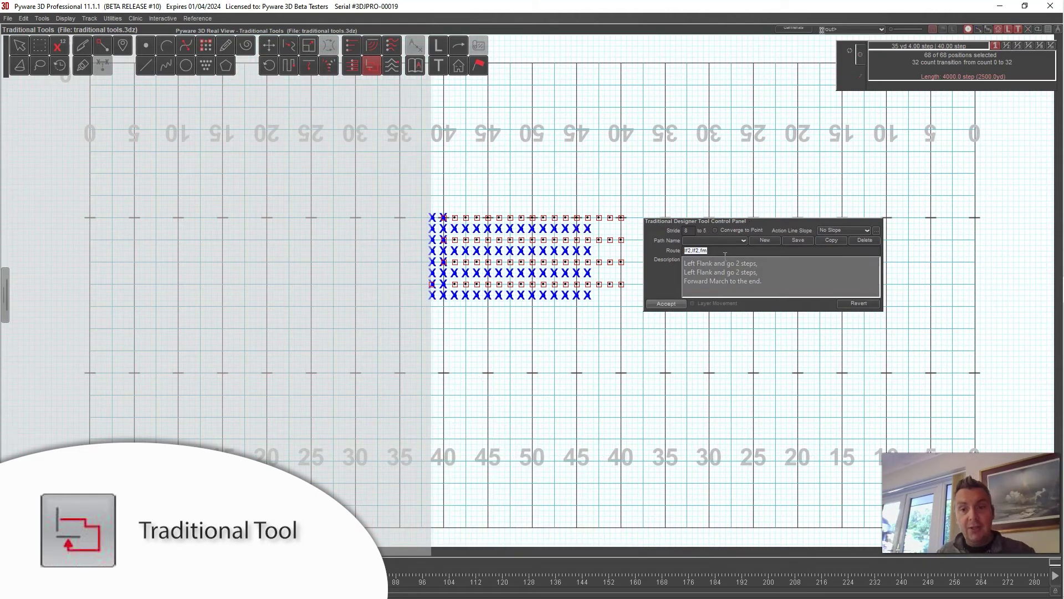
{"action": "left_click", "coordinate": [839, 228]}
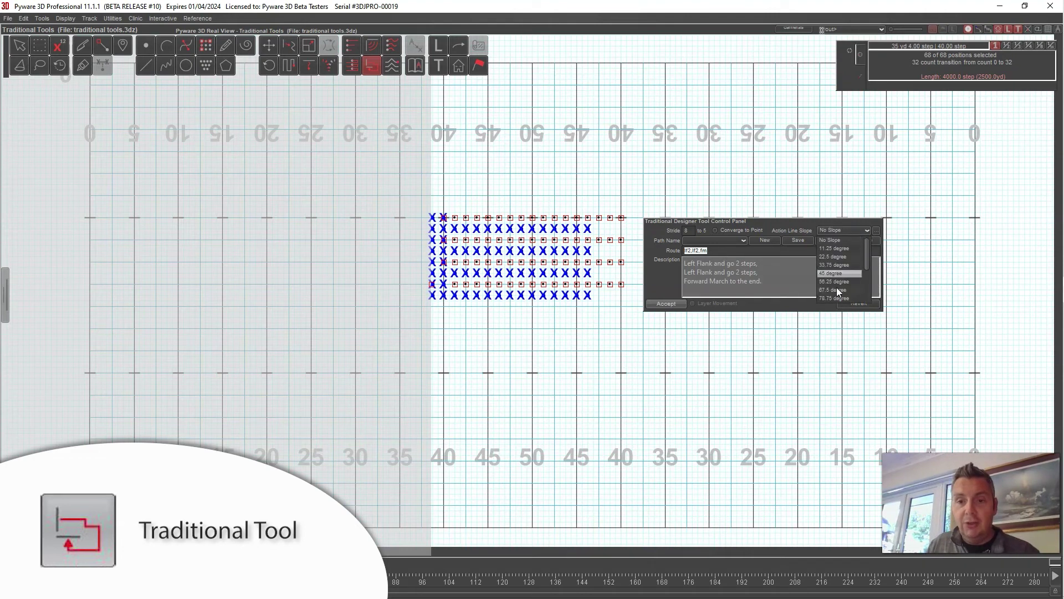
{"action": "left_click", "coordinate": [838, 231]}
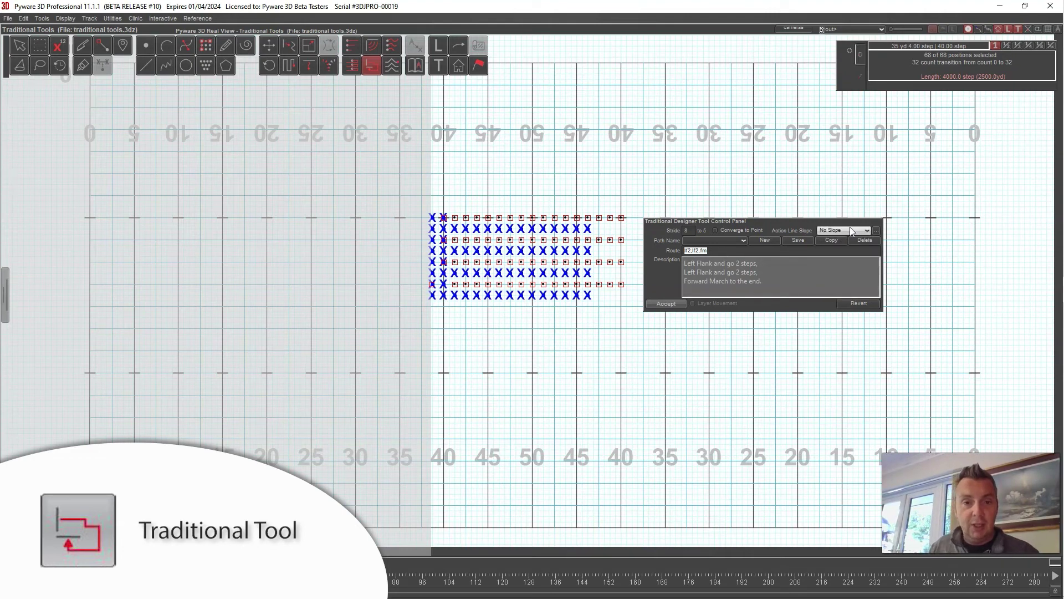
{"action": "left_click", "coordinate": [666, 303]}
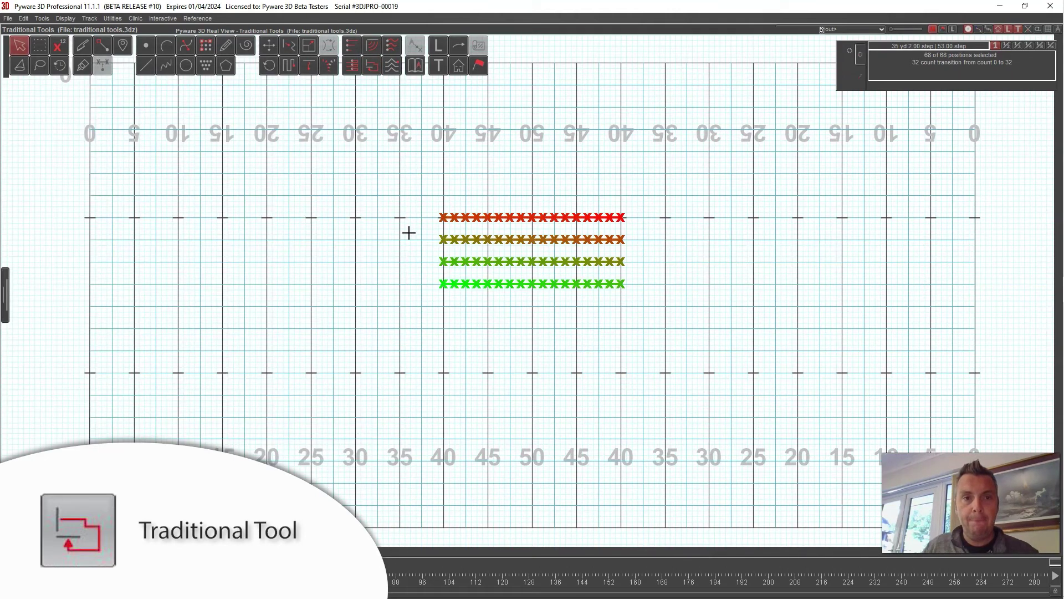
Restart the Traditional tool and create a new route definition named "LF2 180 degrees".
{"action": "left_click", "coordinate": [372, 66]}
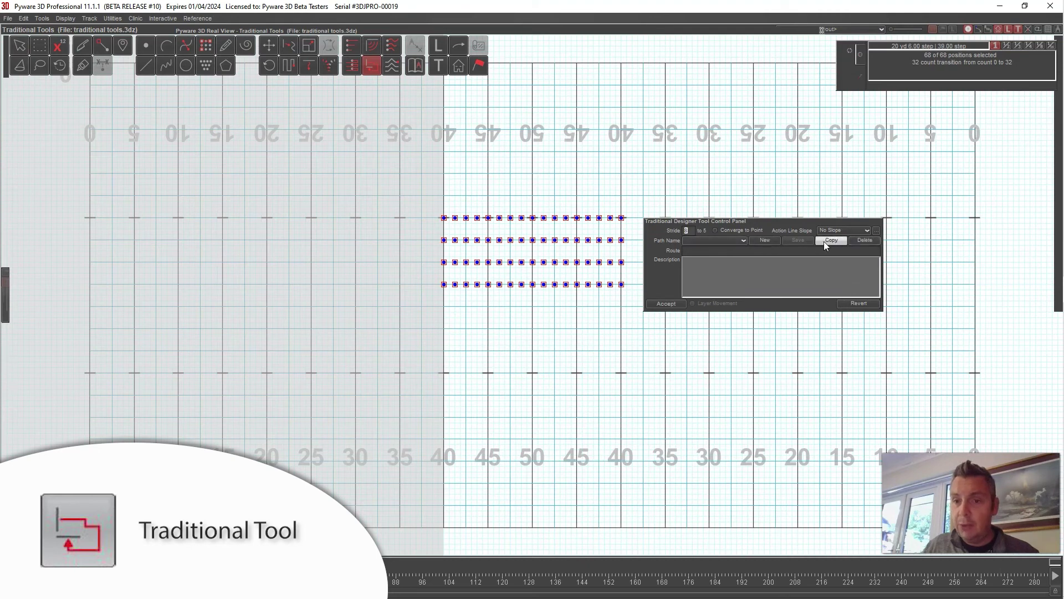
{"action": "left_click", "coordinate": [768, 241]}
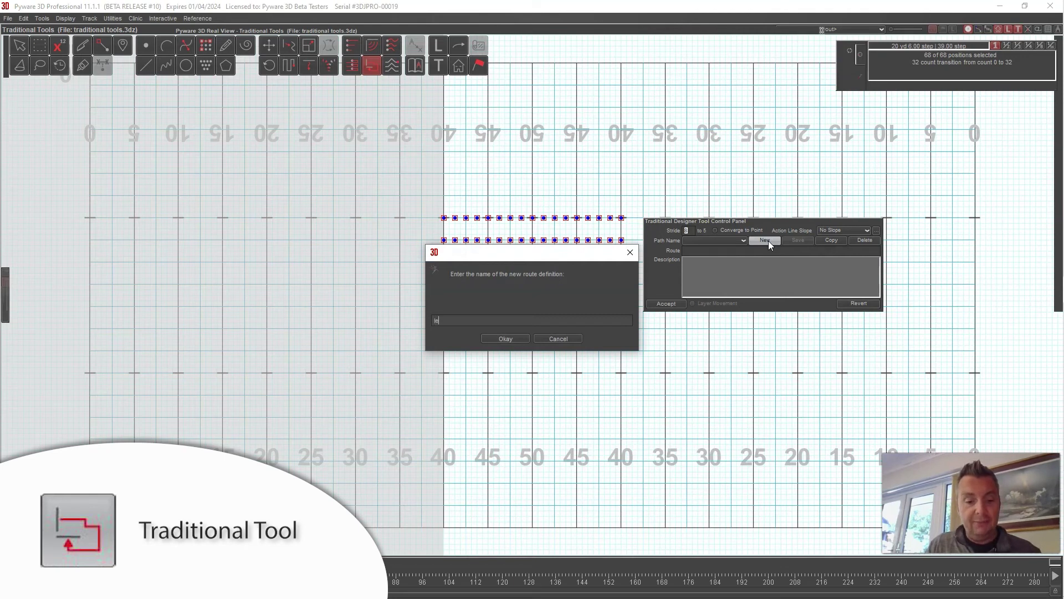
{"action": "key", "text": "BackSpace"}
{"action": "key", "text": "BackSpace"}
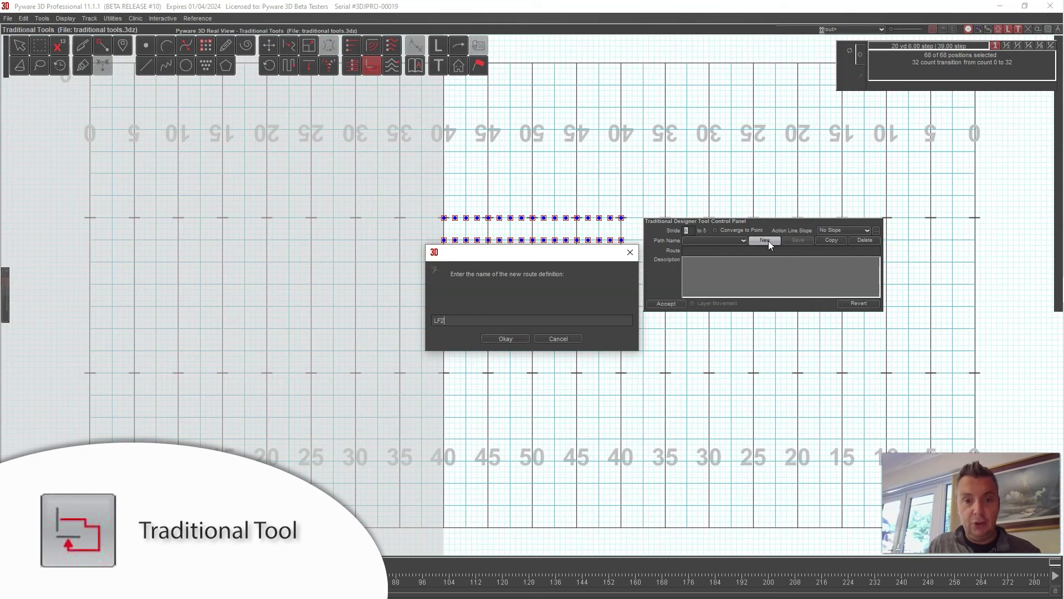
{"action": "type", "text": "80 degrees"}
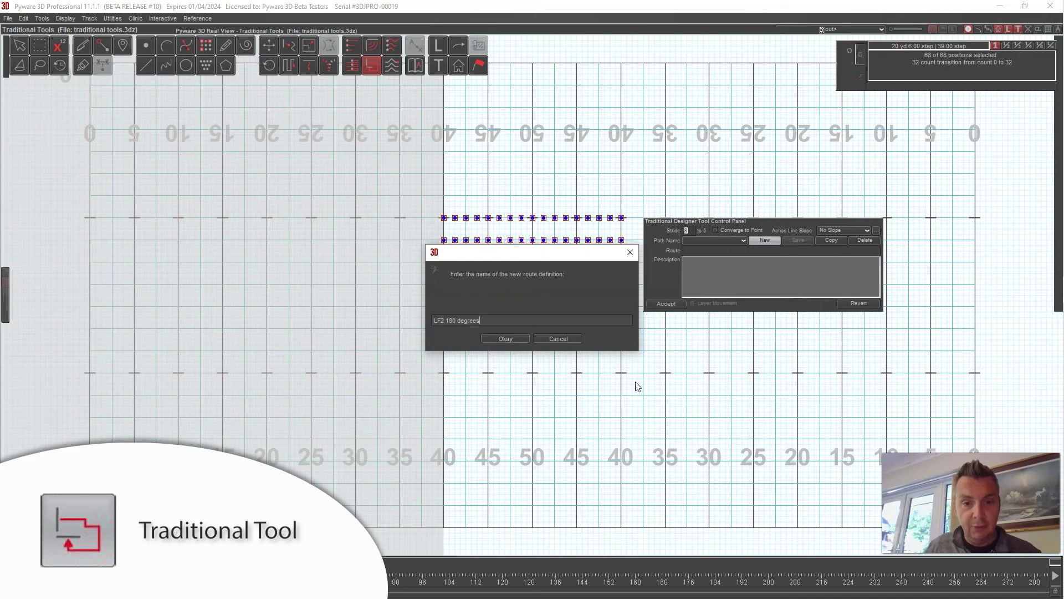
{"action": "left_click", "coordinate": [505, 338]}
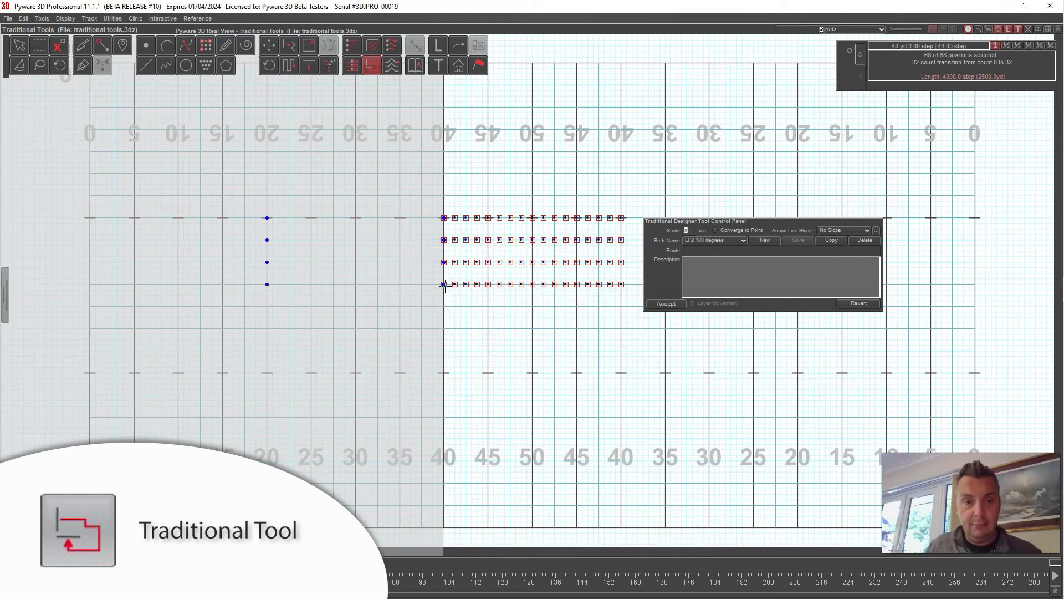
Move the action line to the left-hand 35-yard line, save the route lf2,lf2,fm under the new path name, and apply it.
{"action": "left_click_drag", "start_coordinate": [445, 285], "coordinate": [399, 284]}
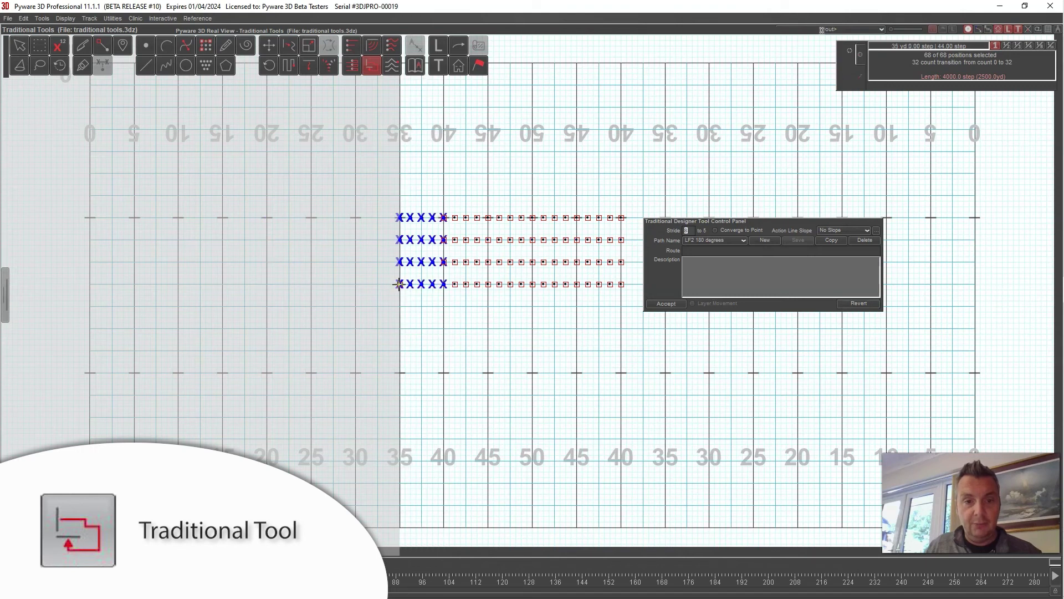
{"action": "left_click", "coordinate": [723, 253]}
{"action": "type", "text": "lf2"}
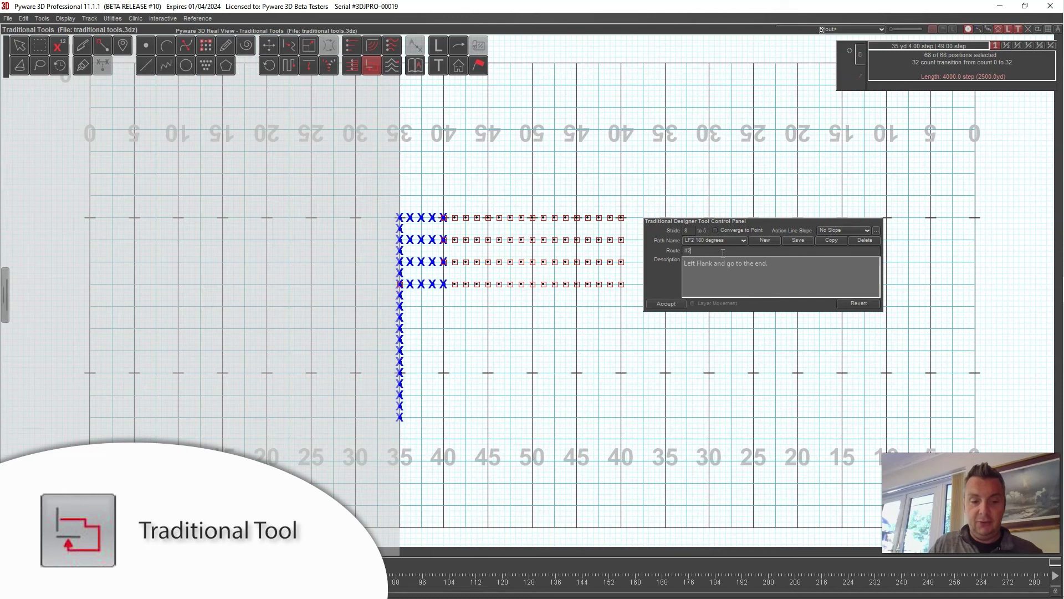
{"action": "type", "text": ",lf2,fm"}
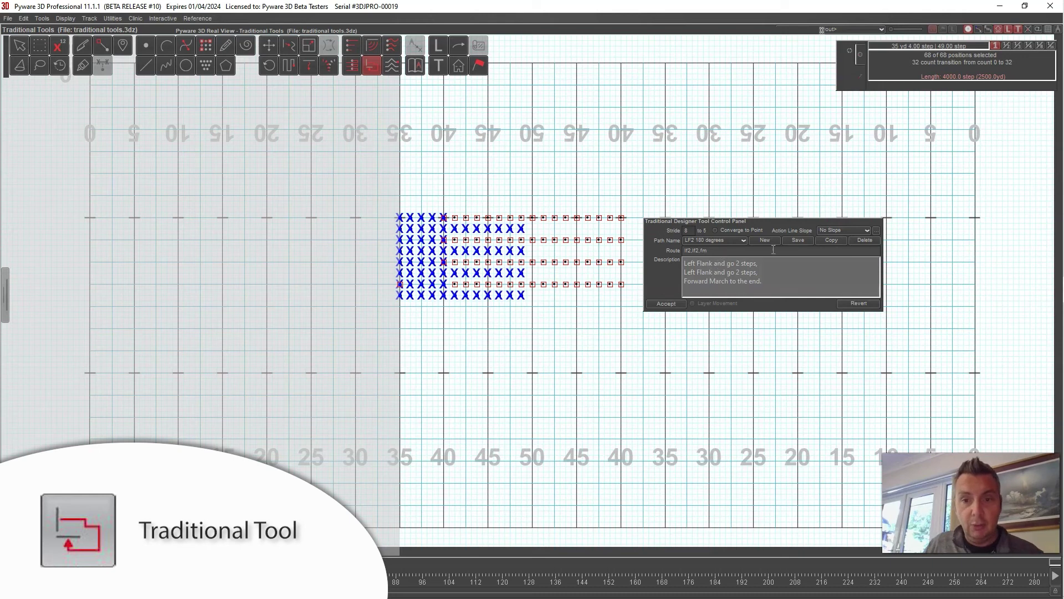
{"action": "left_click", "coordinate": [805, 248]}
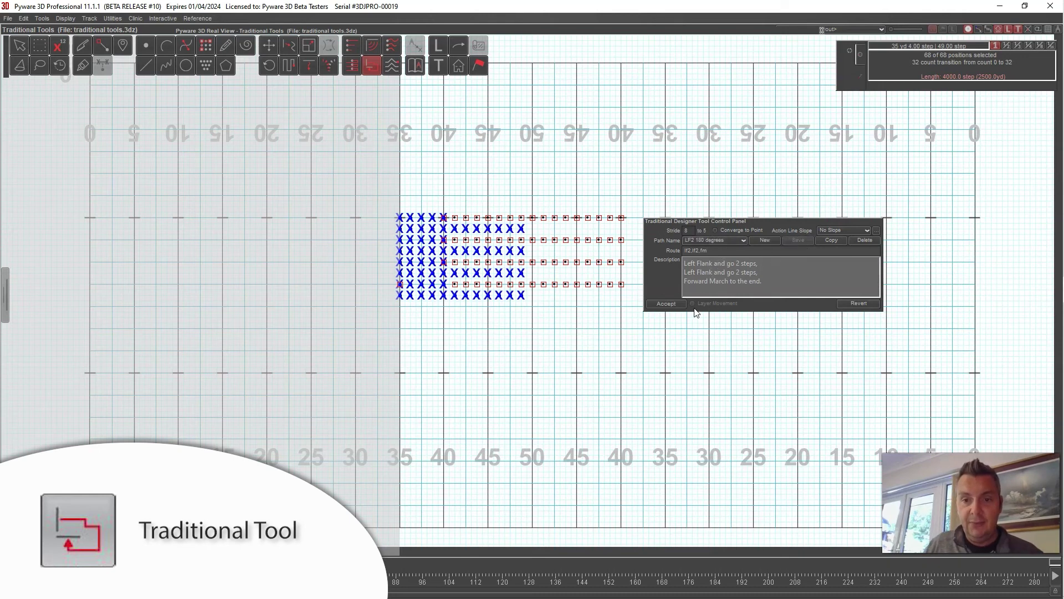
{"action": "left_click", "coordinate": [665, 303]}
Select all performers and delete their transition between counts 0 and 32.
{"action": "left_click", "coordinate": [504, 425]}
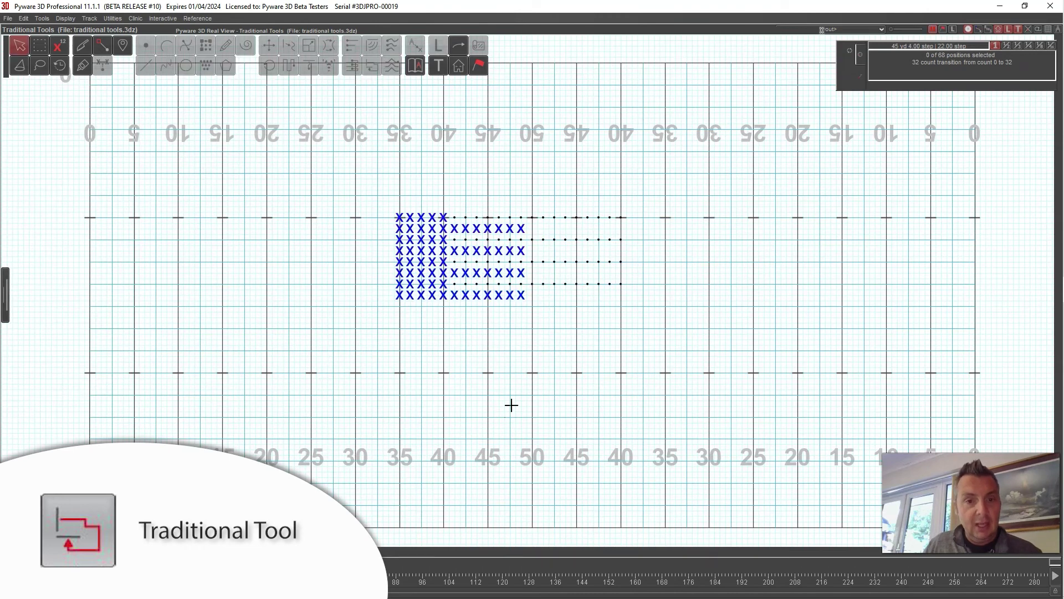
{"action": "key", "text": "ctrl+a"}
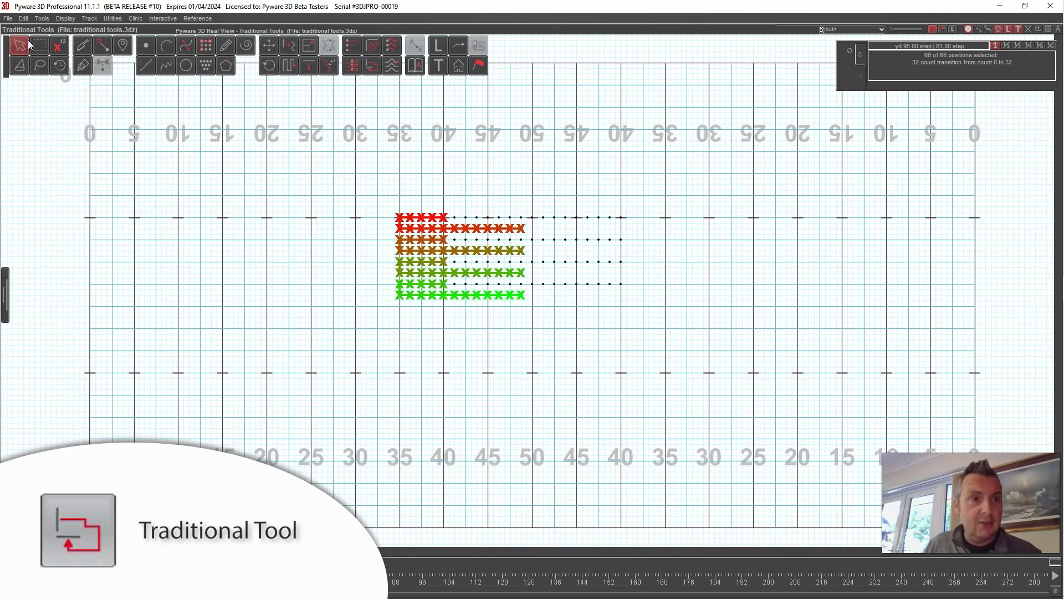
{"action": "left_click", "coordinate": [24, 18]}
{"action": "left_click", "coordinate": [105, 65]}
{"action": "left_click", "coordinate": [462, 334]}
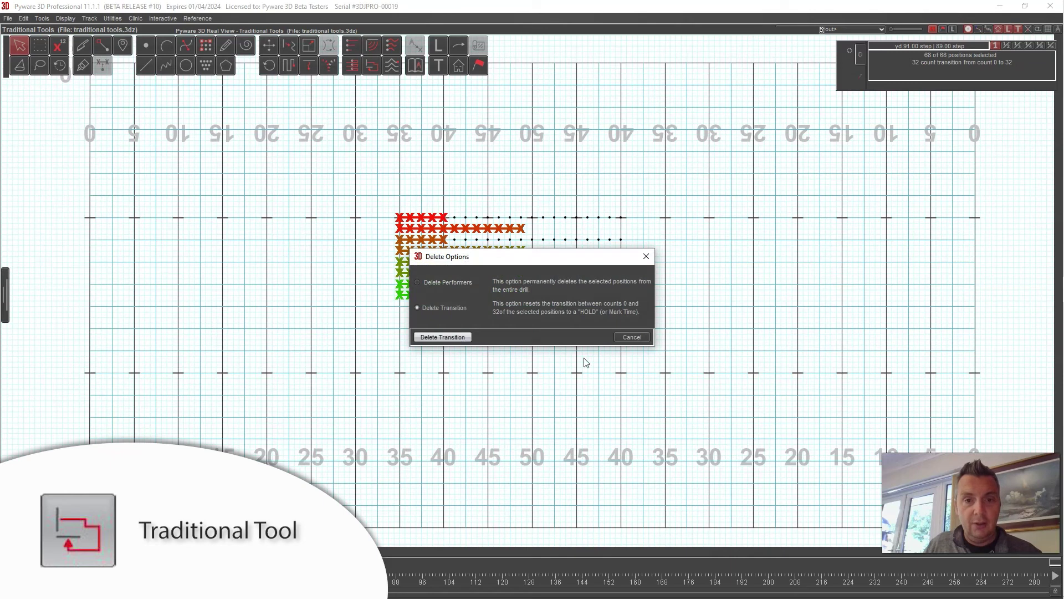
{"action": "double_click", "coordinate": [21, 45]}
{"action": "left_click", "coordinate": [569, 199]}
{"action": "left_click_drag", "start_coordinate": [492, 166], "coordinate": [561, 327]}
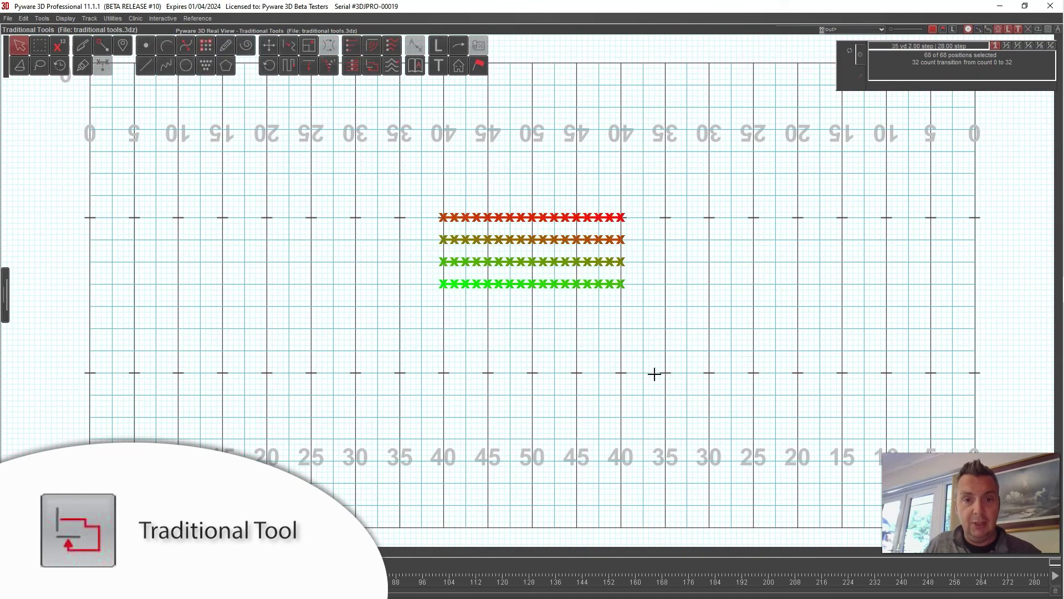
Try the saved "LF2 180 degrees" route with the action line on the left-hand 35-yard line, without applying it.
{"action": "left_click", "coordinate": [371, 68]}
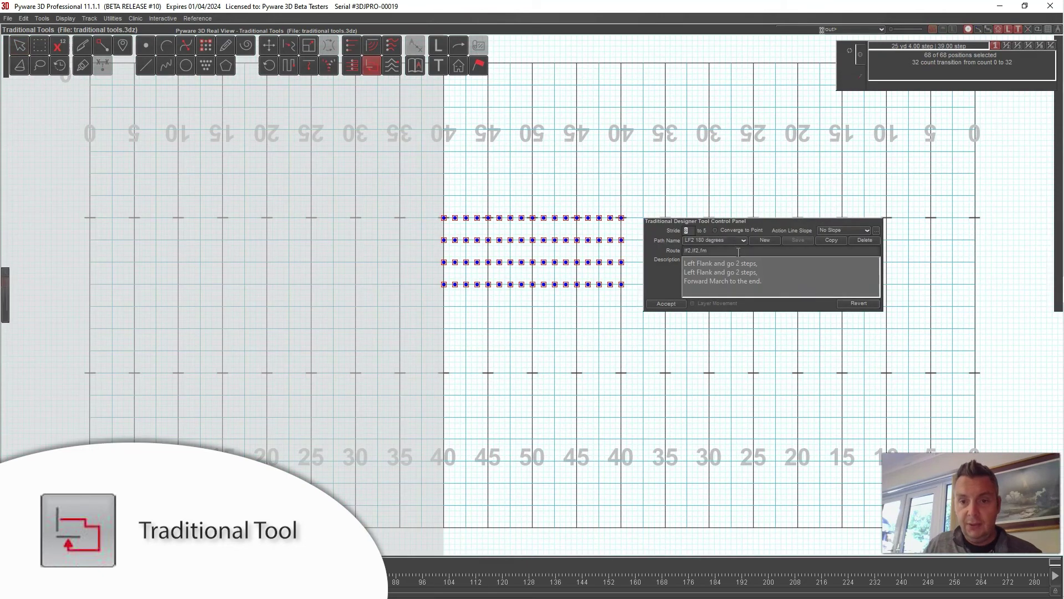
{"action": "left_click_drag", "start_coordinate": [442, 284], "coordinate": [400, 284]}
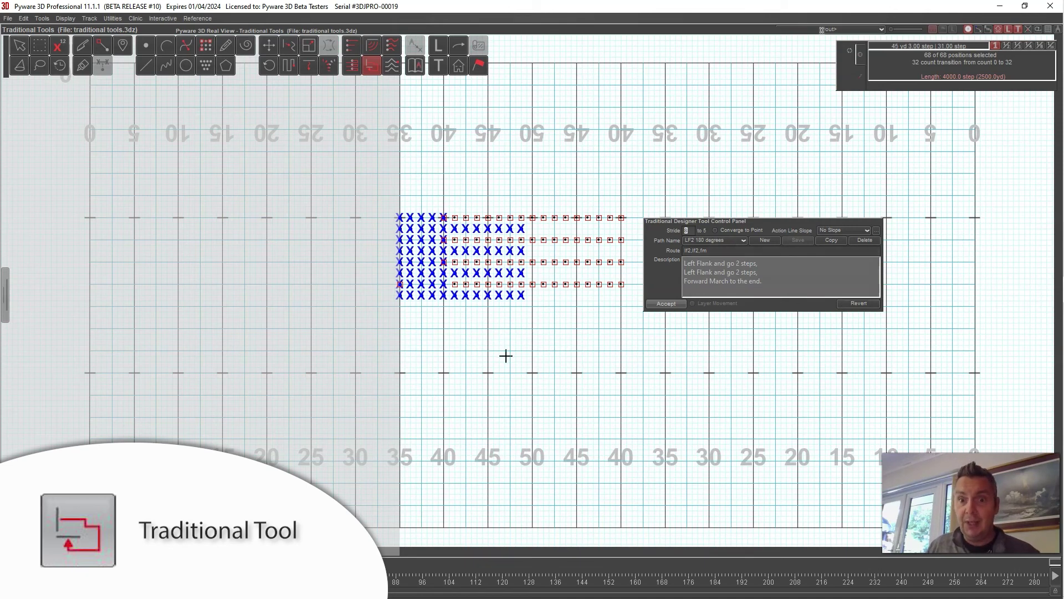
{"action": "left_click", "coordinate": [22, 46]}
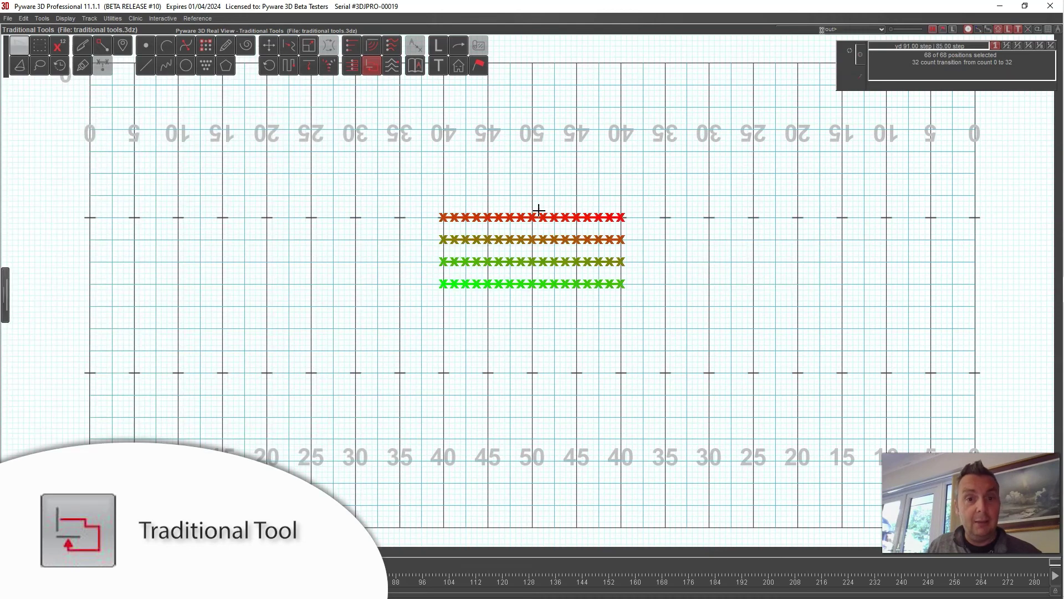
Restart the Traditional tool and create a new route definition named "RF2 180 degrees".
{"action": "left_click", "coordinate": [371, 67]}
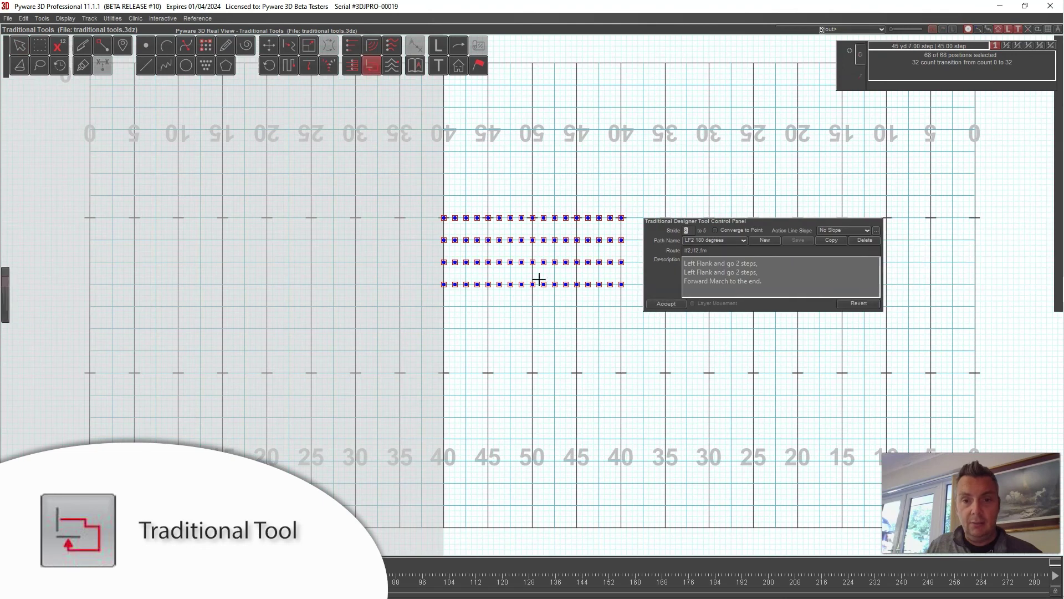
{"action": "left_click", "coordinate": [765, 239]}
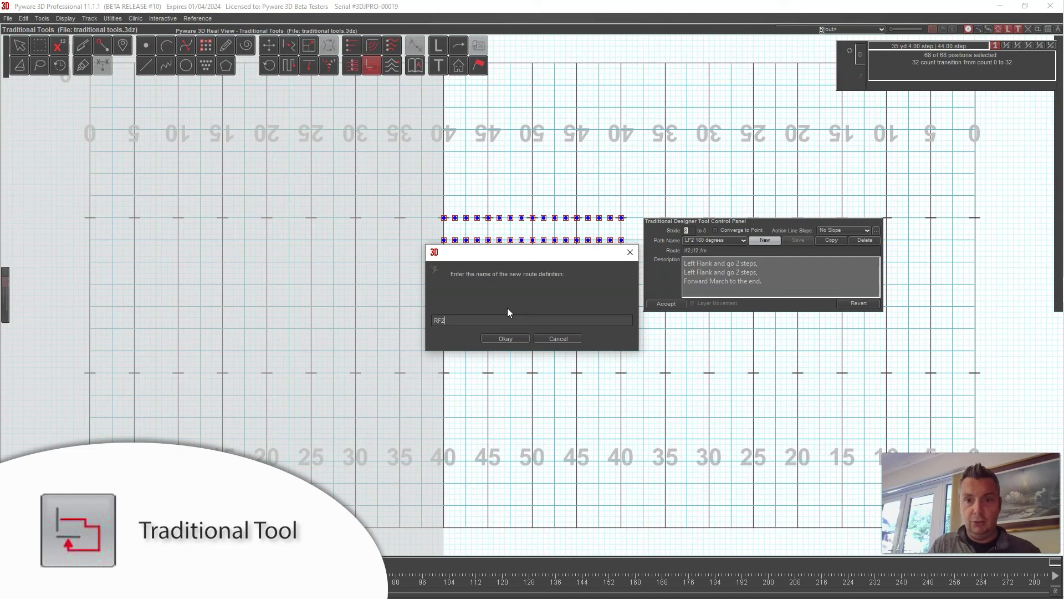
{"action": "type", "text": "180 degrees"}
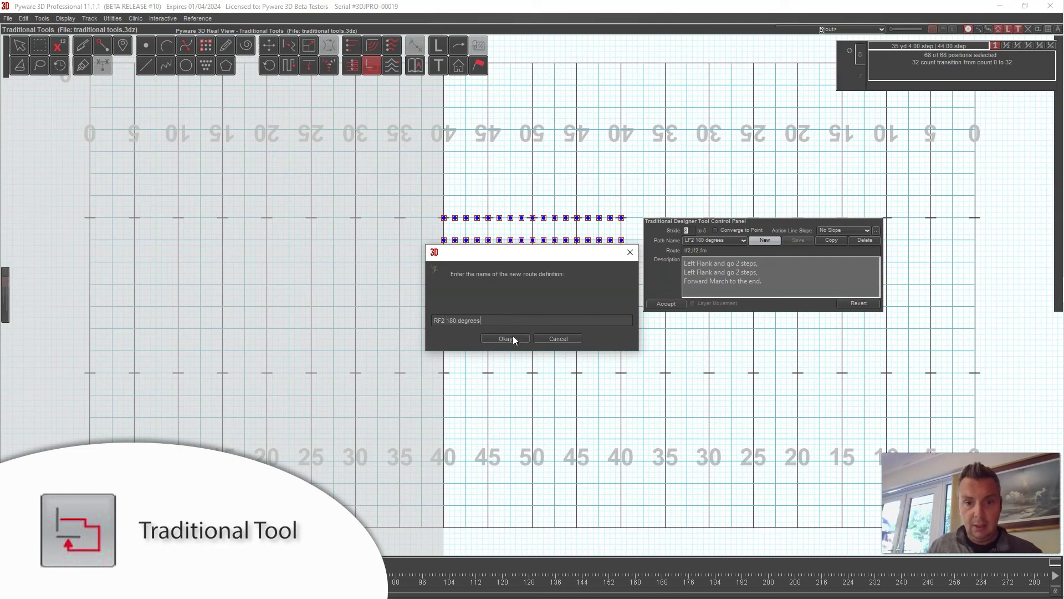
{"action": "left_click", "coordinate": [506, 339]}
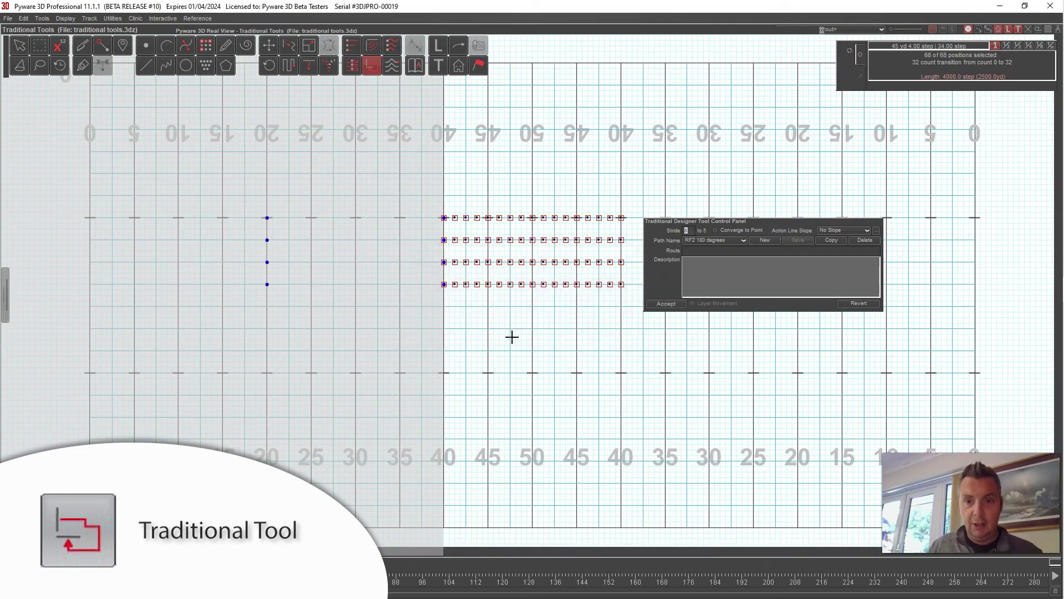
Move the action line to the left-hand 35-yard line, save the route rf2,rf2,fm for the right-flank path, and apply it.
{"action": "left_click_drag", "start_coordinate": [443, 285], "coordinate": [399, 284]}
{"action": "left_click", "coordinate": [703, 250]}
{"action": "type", "text": "rf2,rf2,fm"}
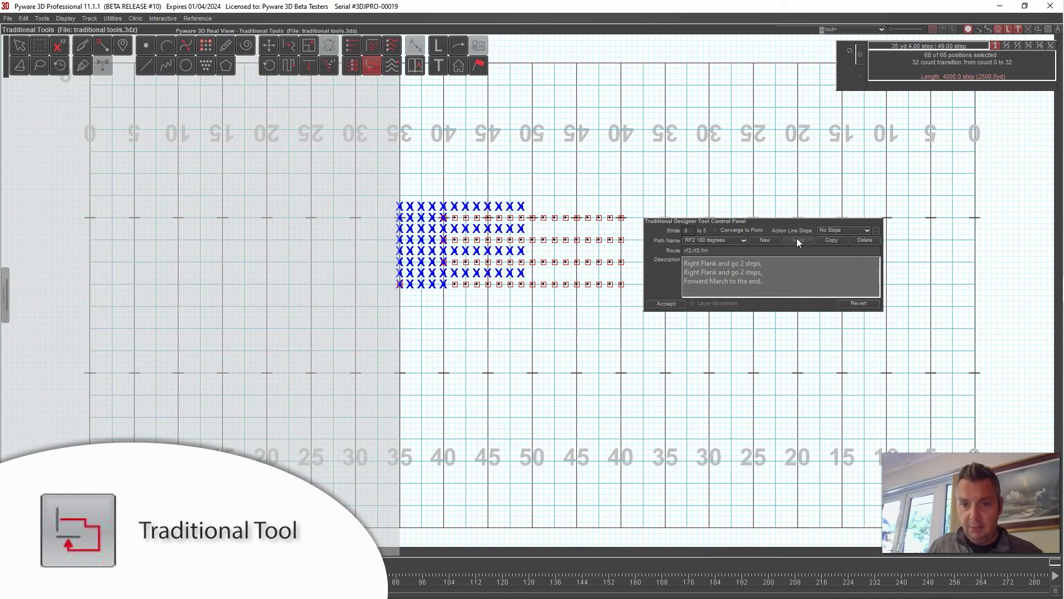
{"action": "left_click", "coordinate": [667, 304]}
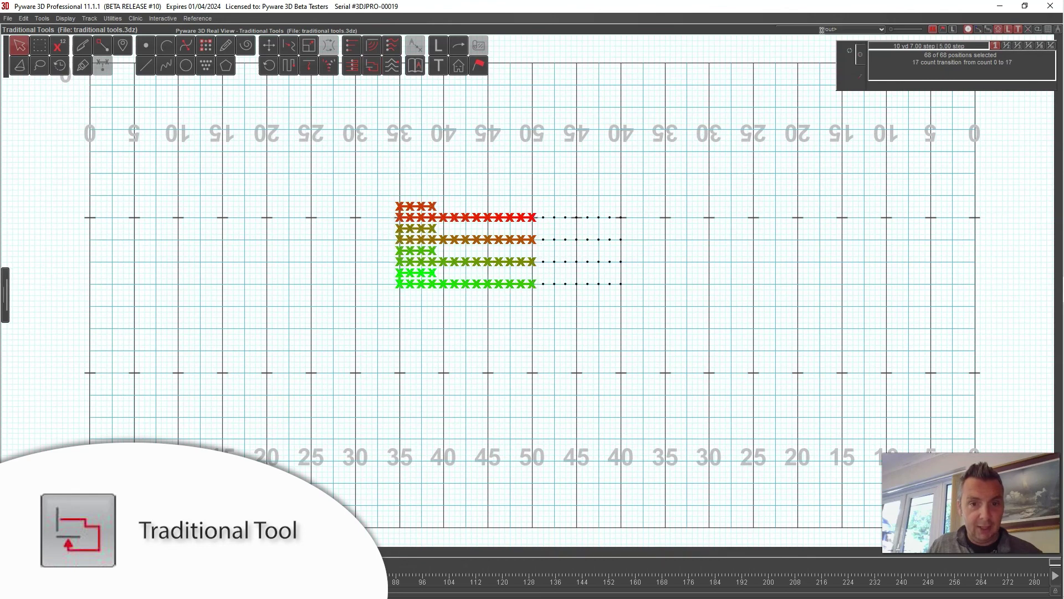
Delete the transition of all performers between counts 0 and 32.
{"action": "left_click", "coordinate": [23, 18]}
{"action": "left_click", "coordinate": [38, 65]}
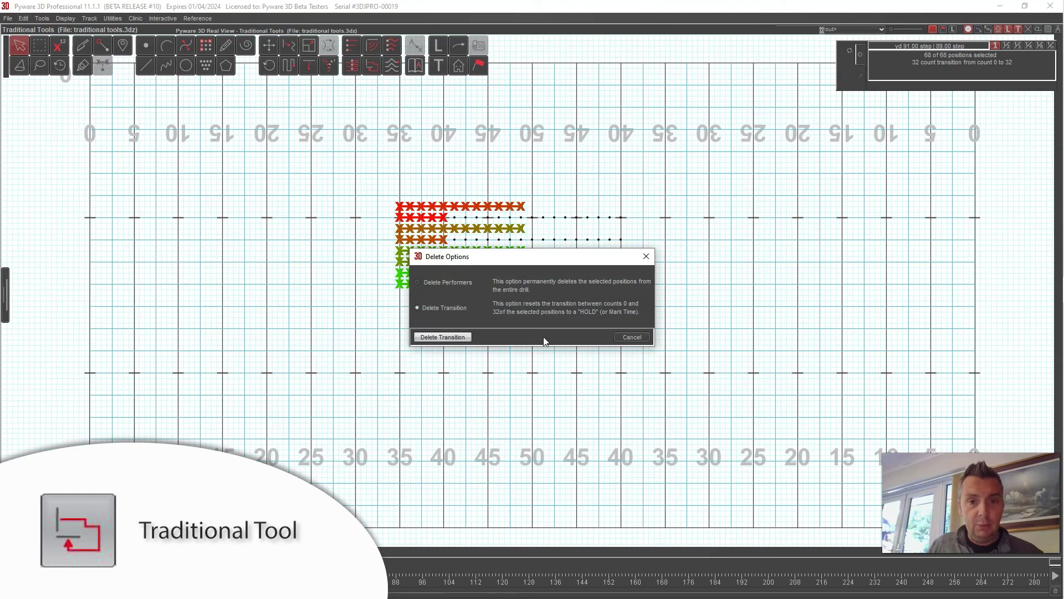
{"action": "key", "text": "Return"}
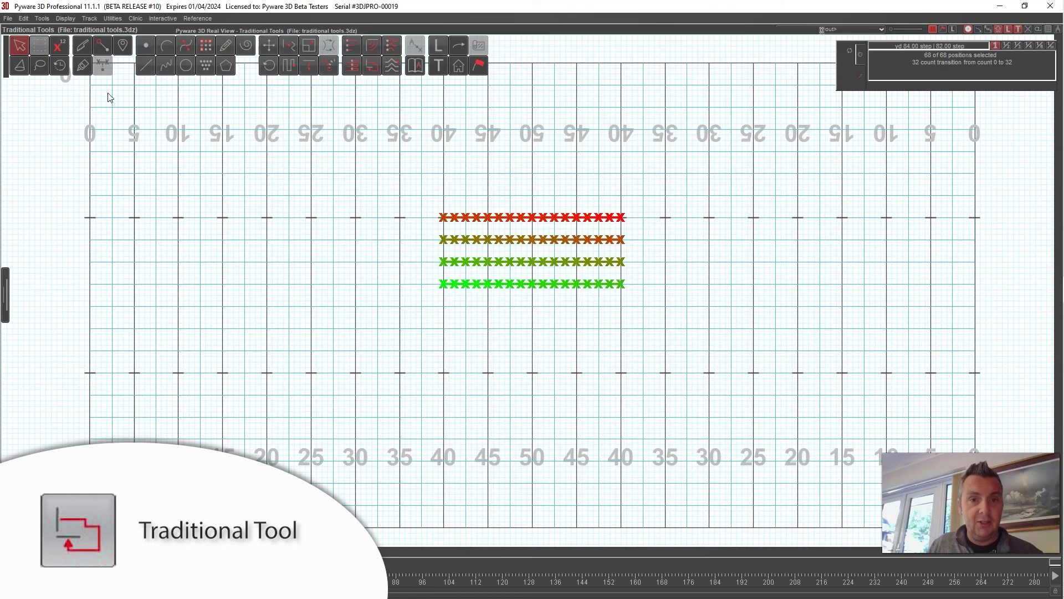
{"action": "left_click_drag", "start_coordinate": [546, 167], "coordinate": [521, 284]}
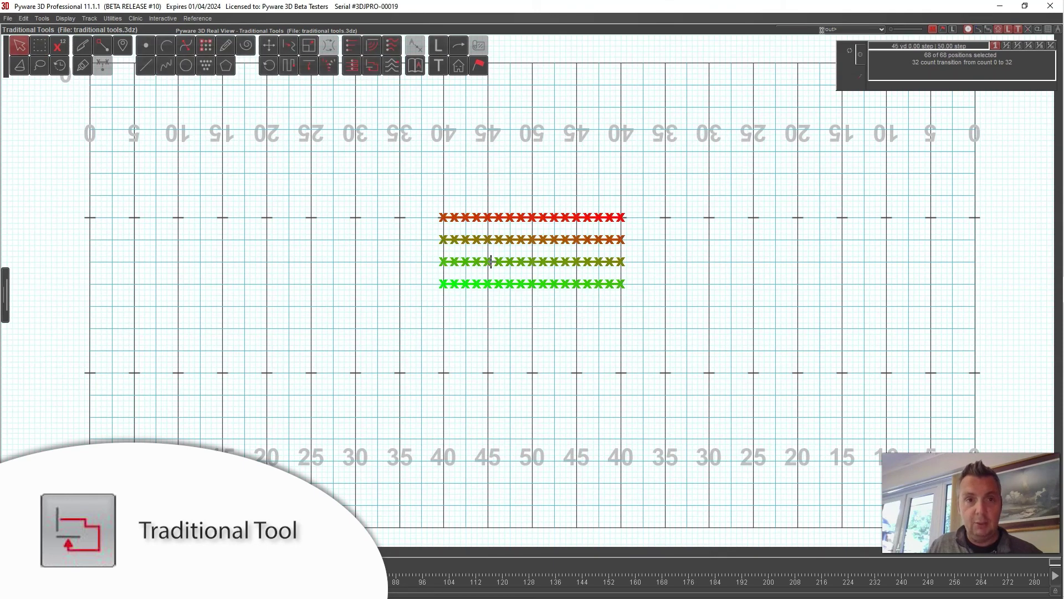
Try the saved "LF2 180 degrees" route in the Traditional tool with the action line between the right-hand 40- and 35-yard lines, without applying it.
{"action": "left_click", "coordinate": [373, 67]}
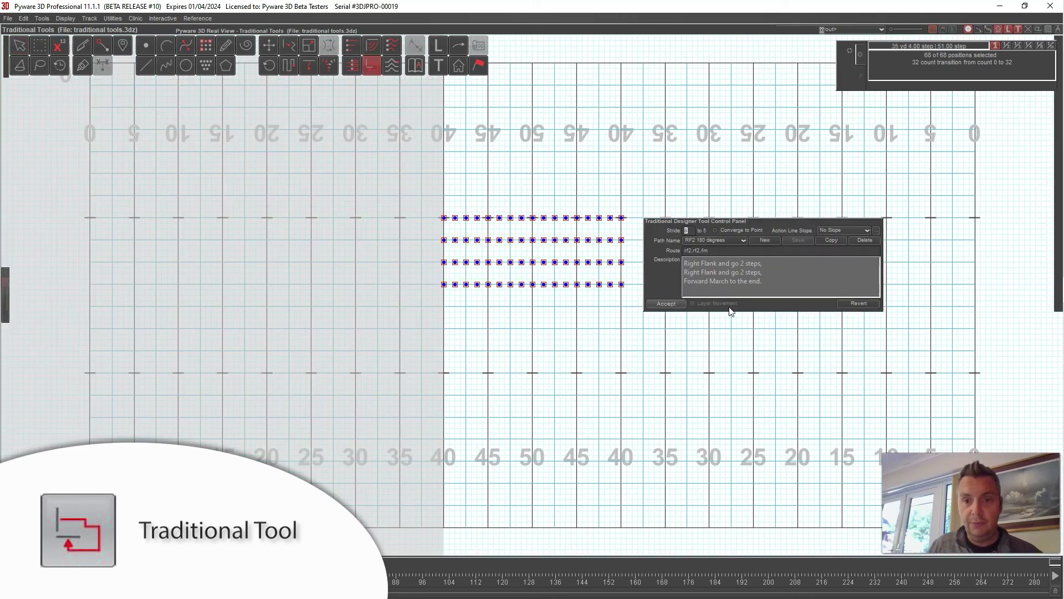
{"action": "left_click_drag", "start_coordinate": [735, 222], "coordinate": [758, 211]}
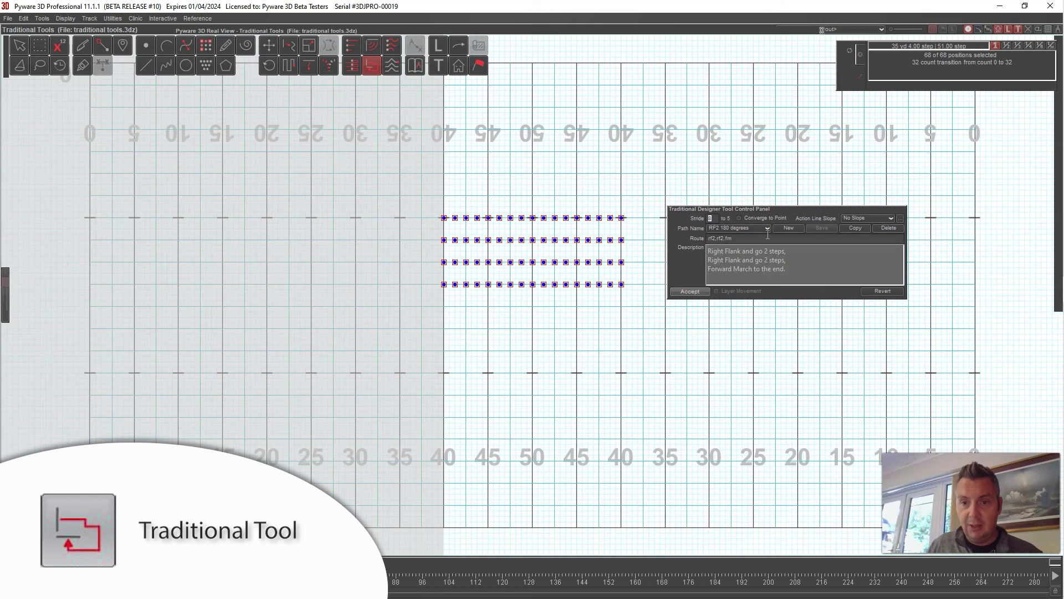
{"action": "left_click", "coordinate": [767, 228]}
{"action": "left_click", "coordinate": [755, 245]}
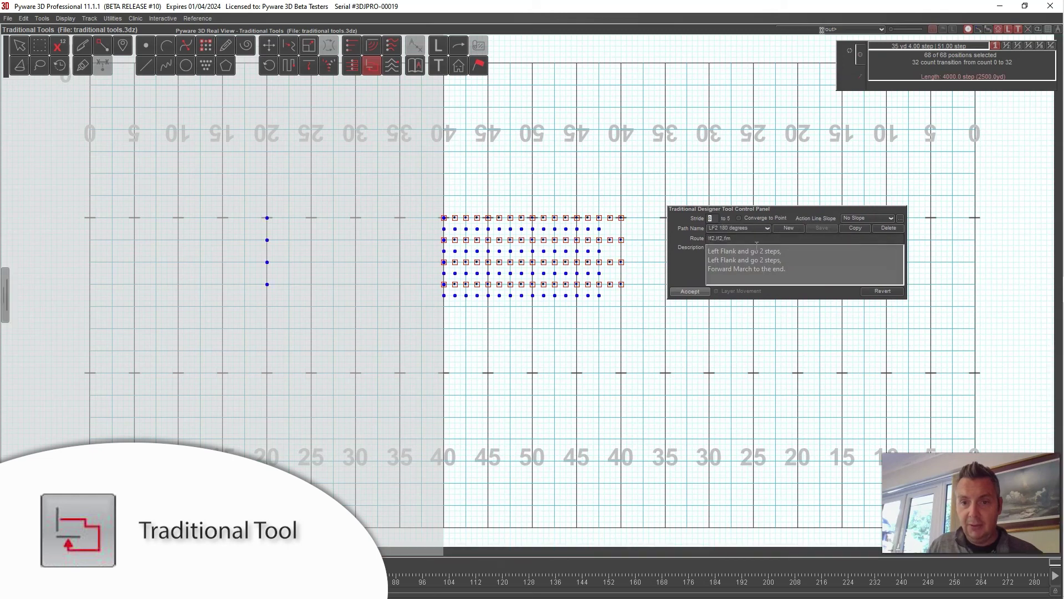
{"action": "left_click", "coordinate": [756, 239]}
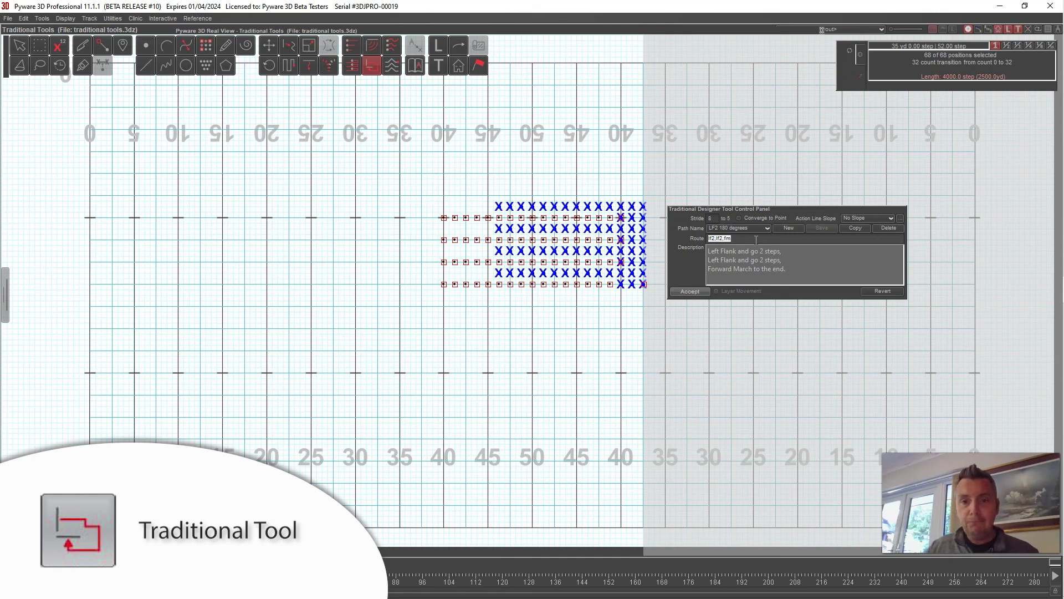
{"action": "left_click", "coordinate": [20, 45]}
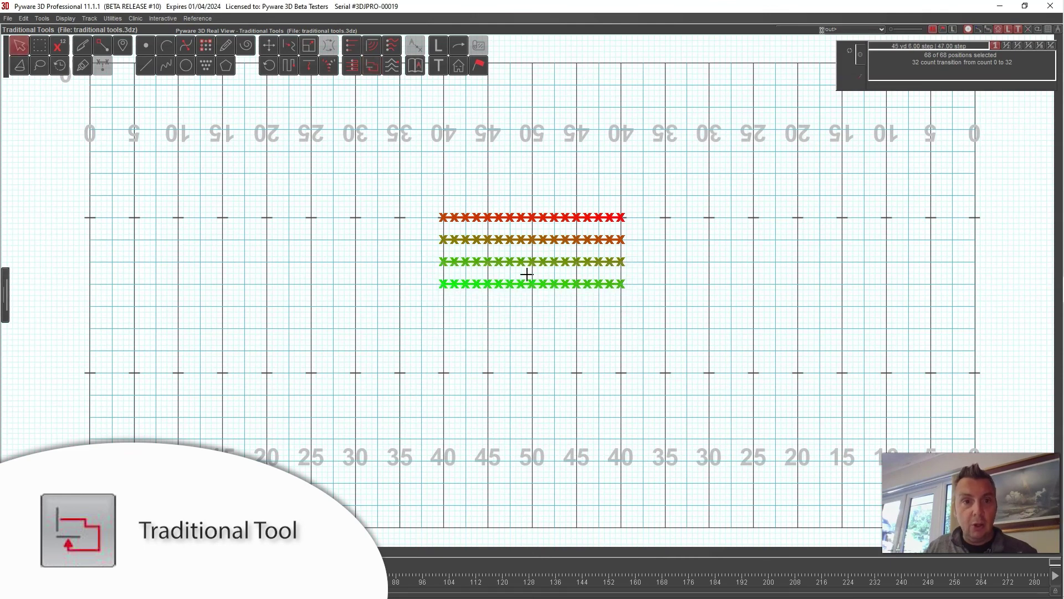
Restart the Traditional tool with the "RF2 180 degrees" route and move the action line to the left-hand 35-yard line.
{"action": "left_click", "coordinate": [373, 64]}
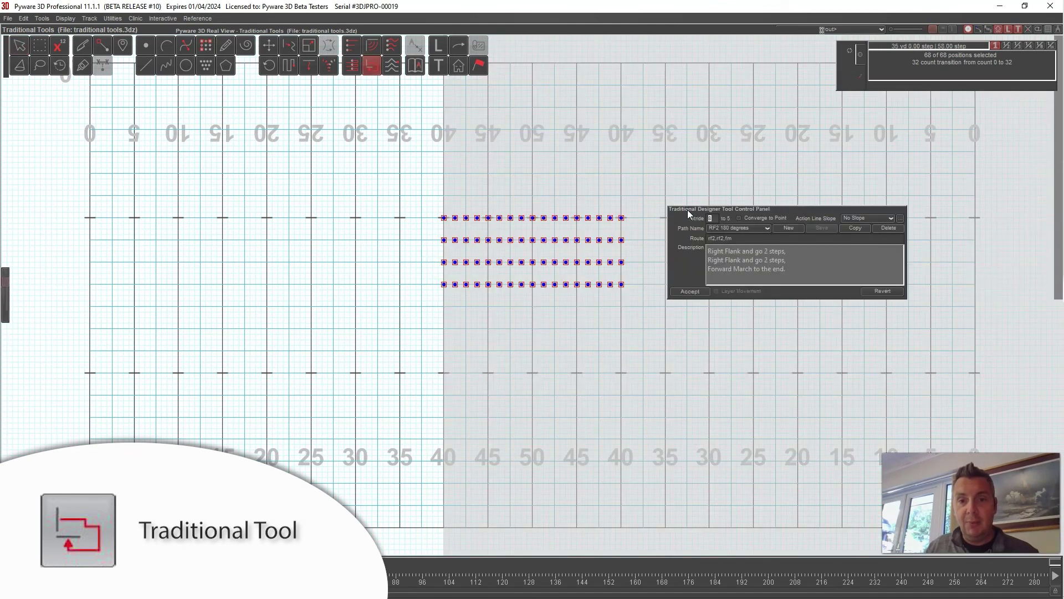
{"action": "left_click_drag", "start_coordinate": [444, 284], "coordinate": [398, 285]}
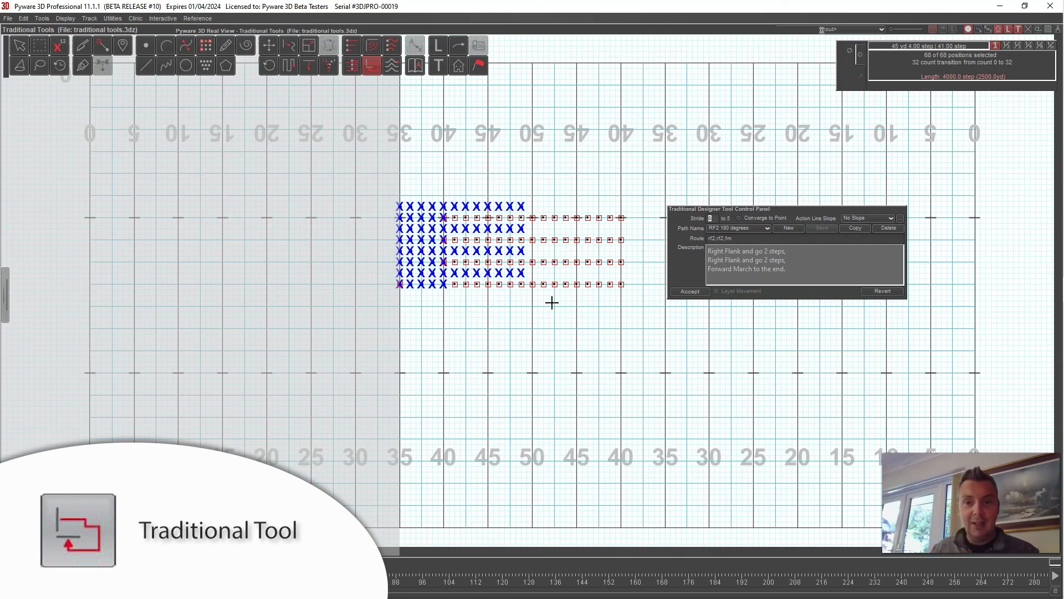
{"action": "left_click_drag", "start_coordinate": [713, 207], "coordinate": [666, 197]}
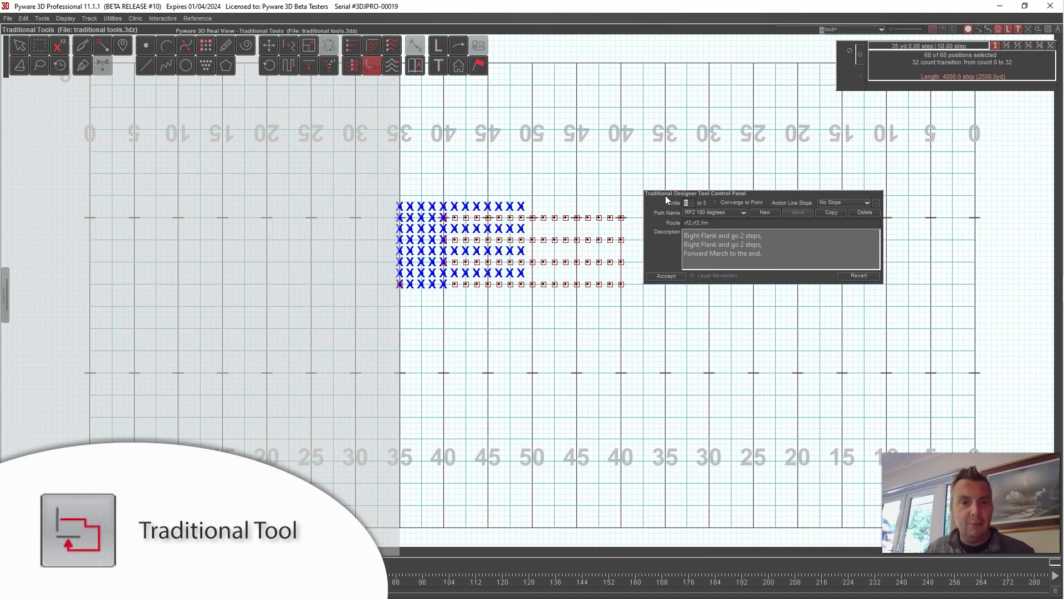